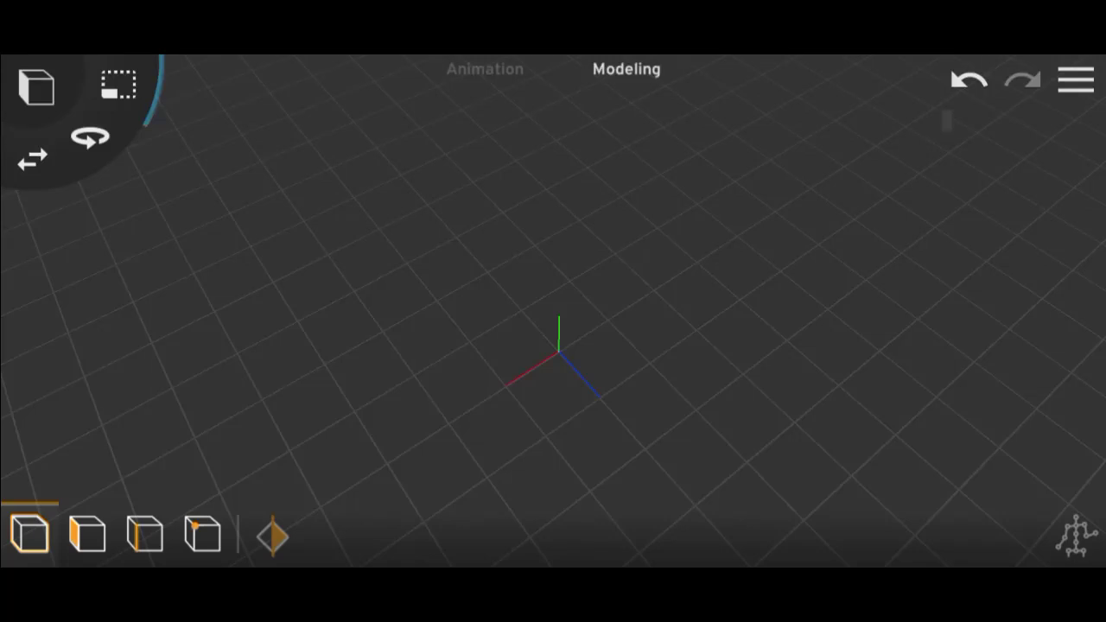
# - Add a camera to the scene and look through it
pyautogui.moveTo(949, 352)
pyautogui.mouseDown()
pyautogui.moveTo(726, 141)
pyautogui.moveTo(732, 122)
pyautogui.mouseUp()
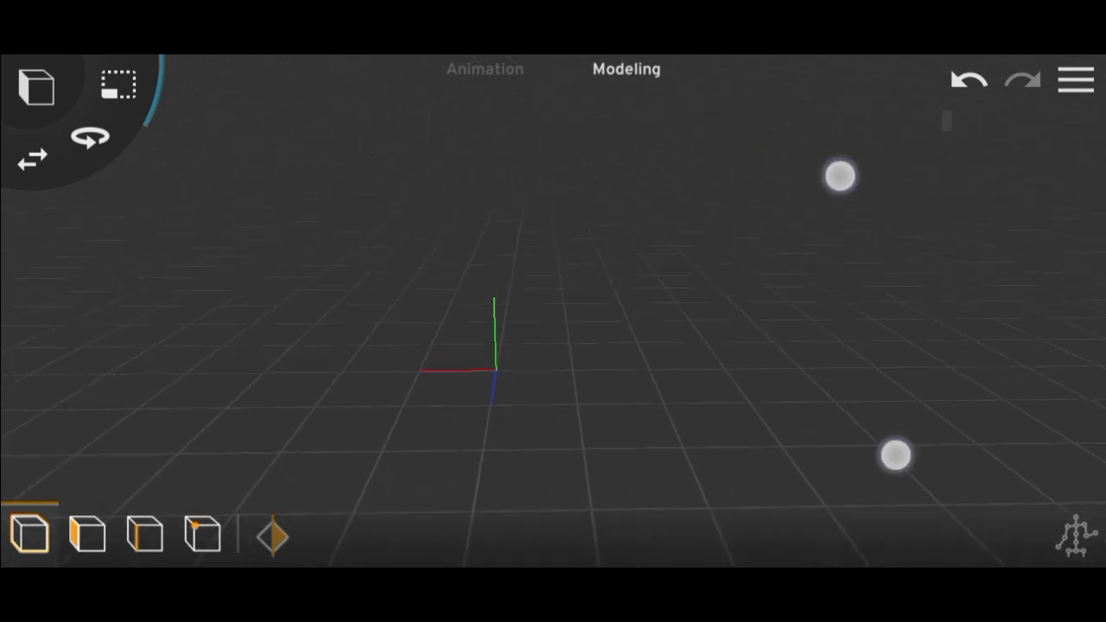
pyautogui.moveTo(839, 175)
pyautogui.mouseDown()
pyautogui.moveTo(910, 227)
pyautogui.moveTo(950, 235)
pyautogui.moveTo(938, 187)
pyautogui.moveTo(965, 220)
pyautogui.moveTo(941, 215)
pyautogui.moveTo(907, 271)
pyautogui.moveTo(923, 269)
pyautogui.mouseUp()
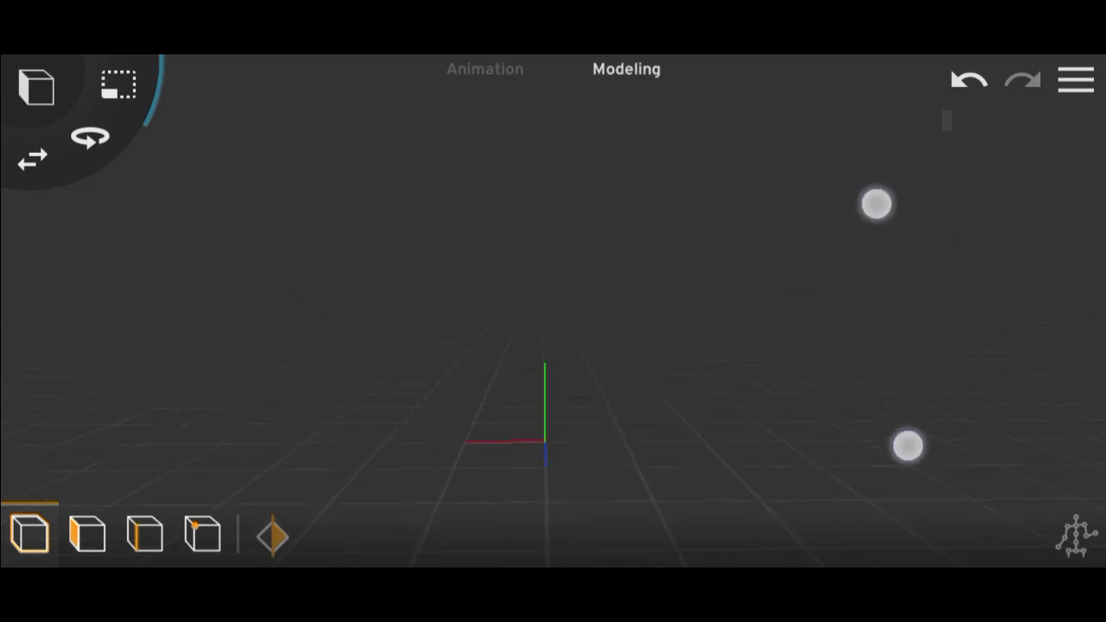
pyautogui.moveTo(873, 202); pyautogui.dragTo(873, 219)
pyautogui.moveTo(924, 252)
pyautogui.mouseDown()
pyautogui.moveTo(923, 186)
pyautogui.moveTo(948, 267)
pyautogui.mouseUp()
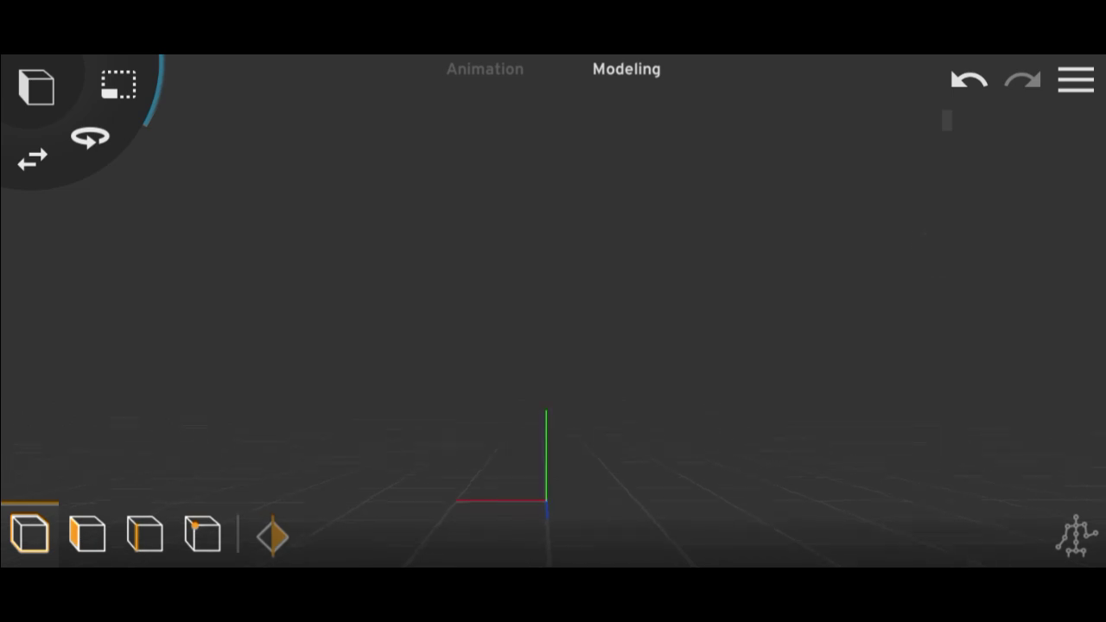
pyautogui.click(37, 87)
pyautogui.click(119, 79)
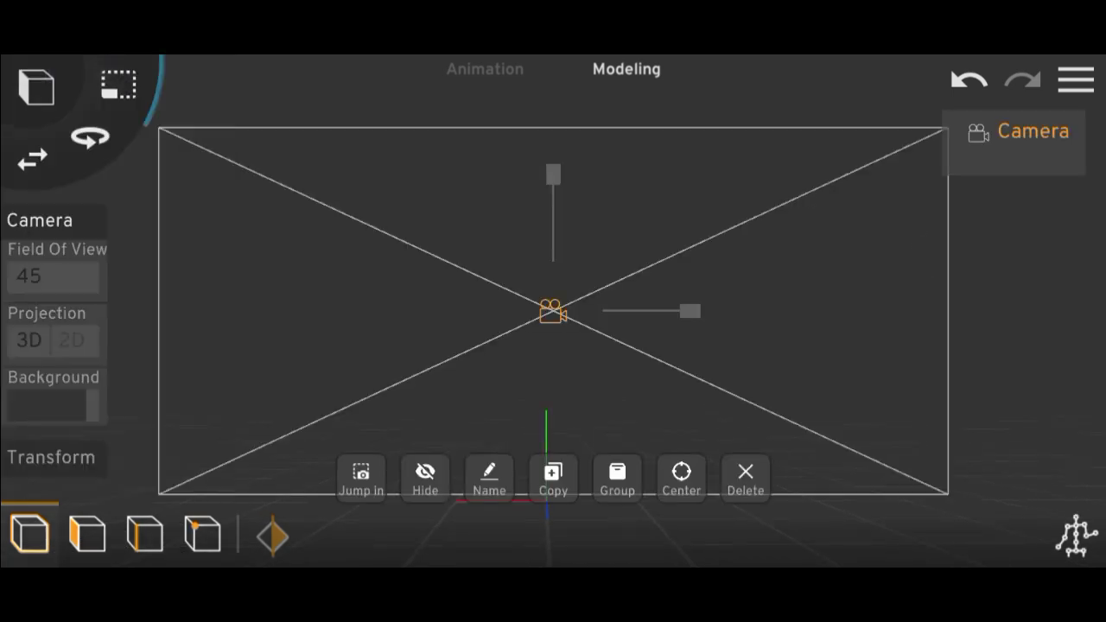
pyautogui.click(360, 475)
pyautogui.moveTo(910, 282); pyautogui.dragTo(903, 360)
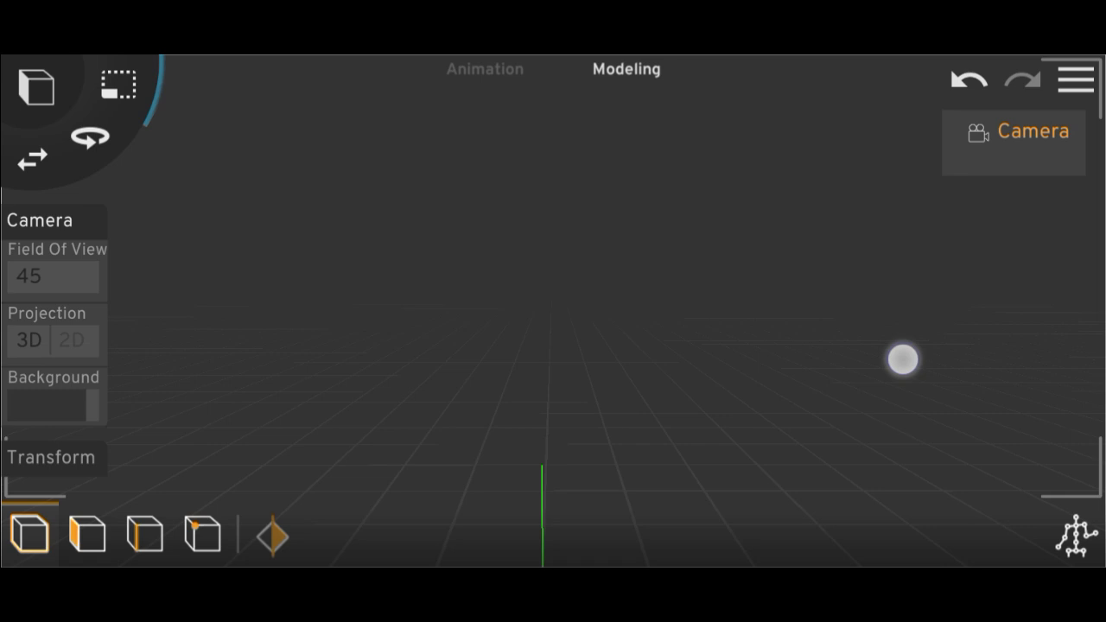
# - Add a plane and scale it up into a large floor
pyautogui.click(36, 86)
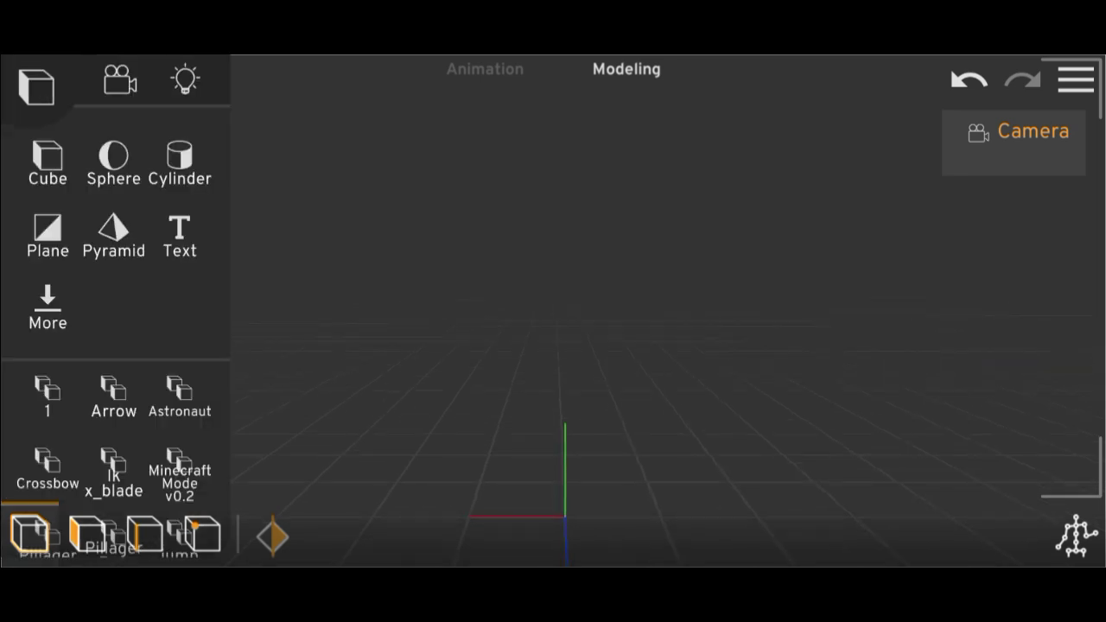
pyautogui.click(48, 229)
pyautogui.moveTo(567, 519); pyautogui.dragTo(880, 236)
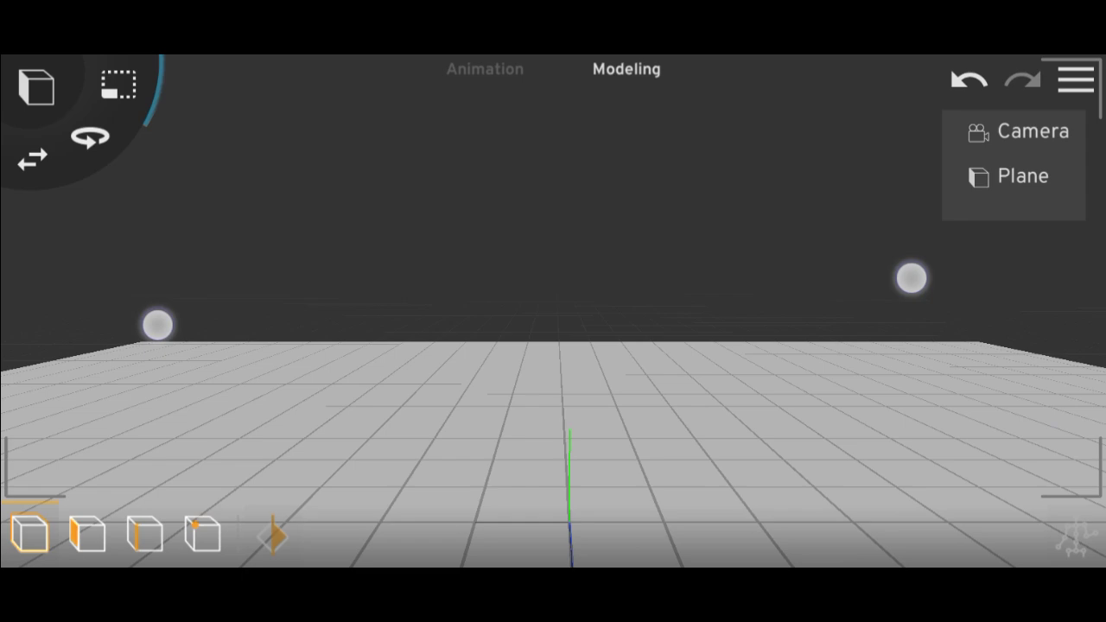
pyautogui.moveTo(148, 316); pyautogui.dragTo(166, 343)
pyautogui.moveTo(902, 242); pyautogui.dragTo(898, 273)
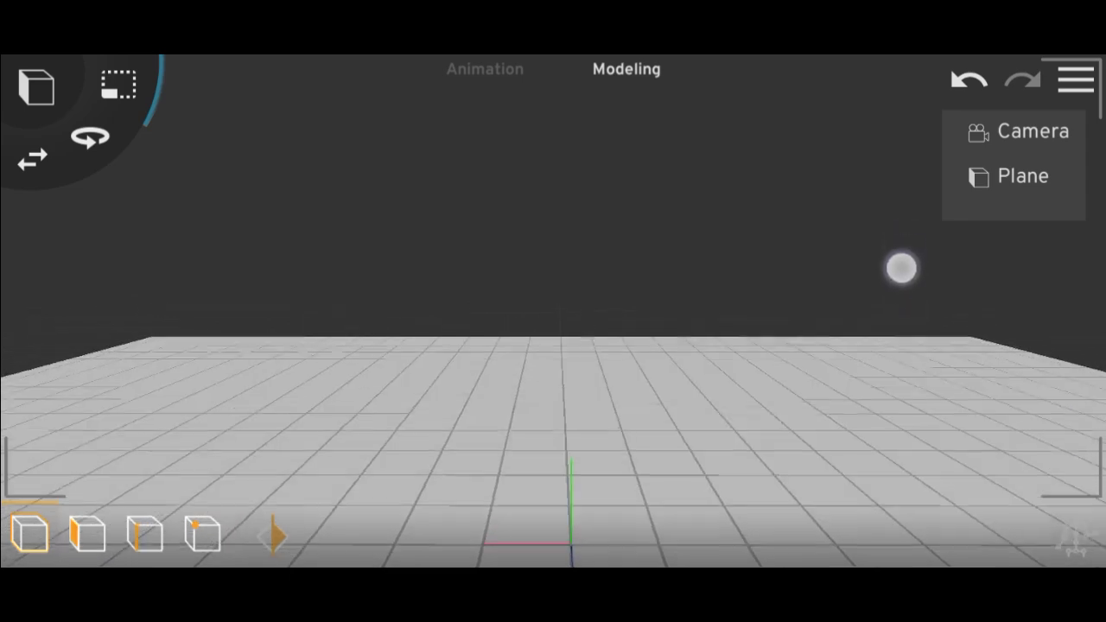
# - Select the camera and view the floor through it again
pyautogui.click(1033, 132)
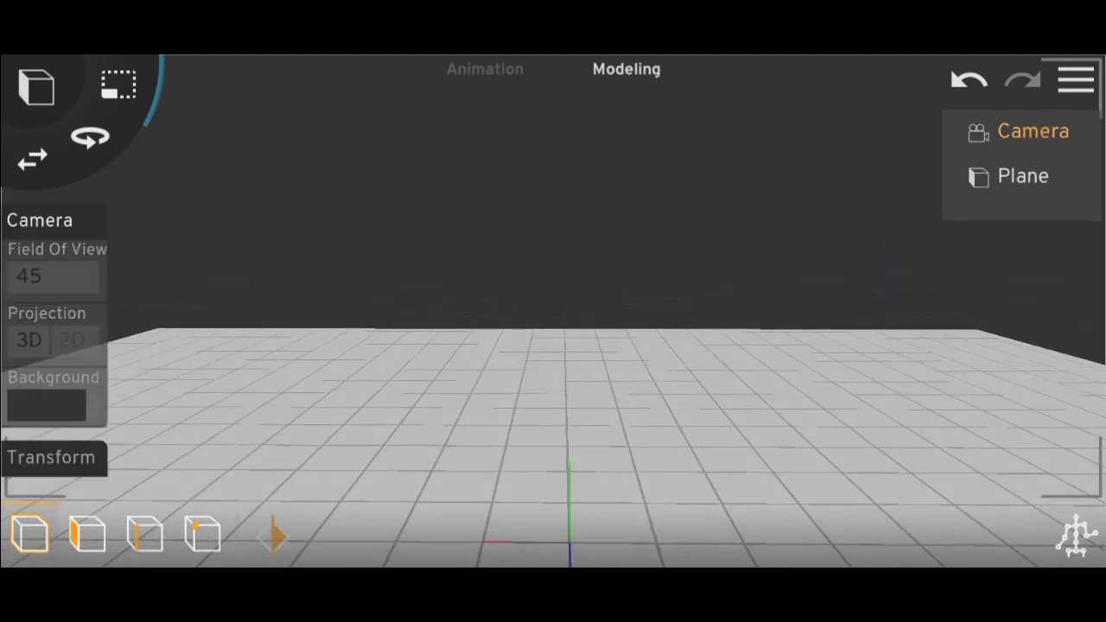
pyautogui.click(361, 474)
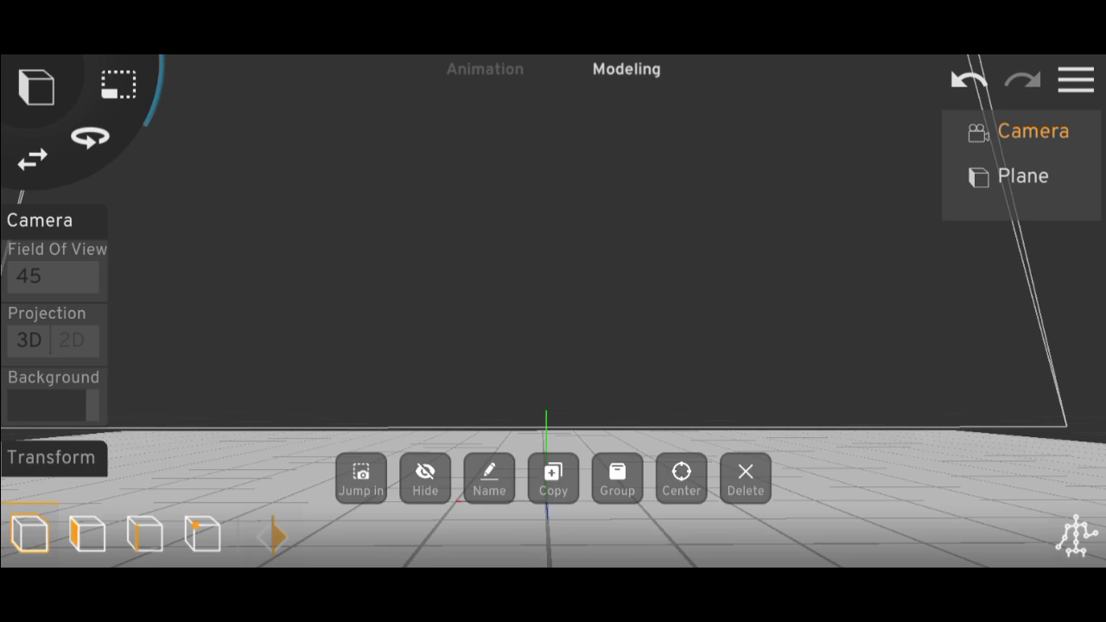
pyautogui.moveTo(800, 250)
pyautogui.mouseDown()
pyautogui.moveTo(971, 365)
pyautogui.moveTo(795, 338)
pyautogui.mouseUp()
pyautogui.click(36, 86)
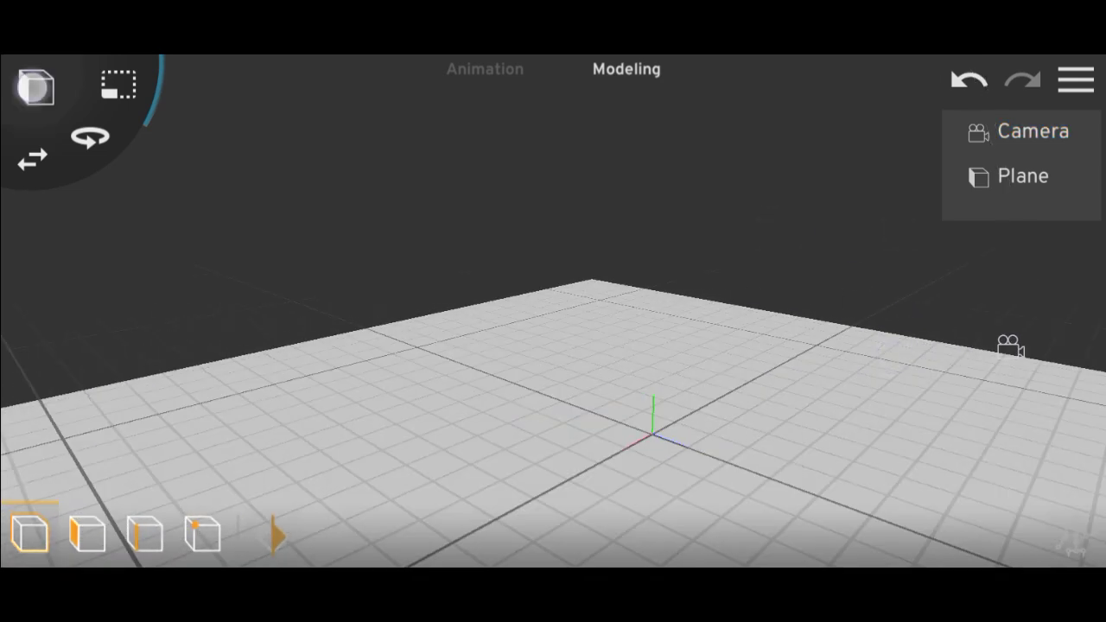
# - Import the x_blade character model onto the floor
pyautogui.moveTo(83, 363); pyautogui.dragTo(86, 146)
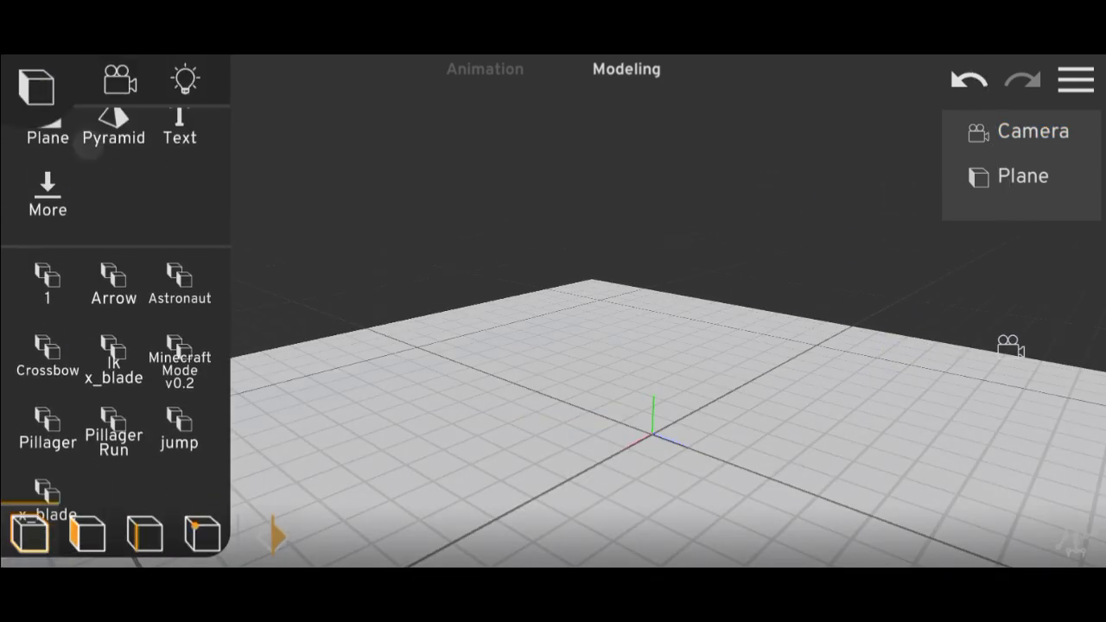
pyautogui.moveTo(76, 342); pyautogui.dragTo(69, 284)
pyautogui.click(44, 491)
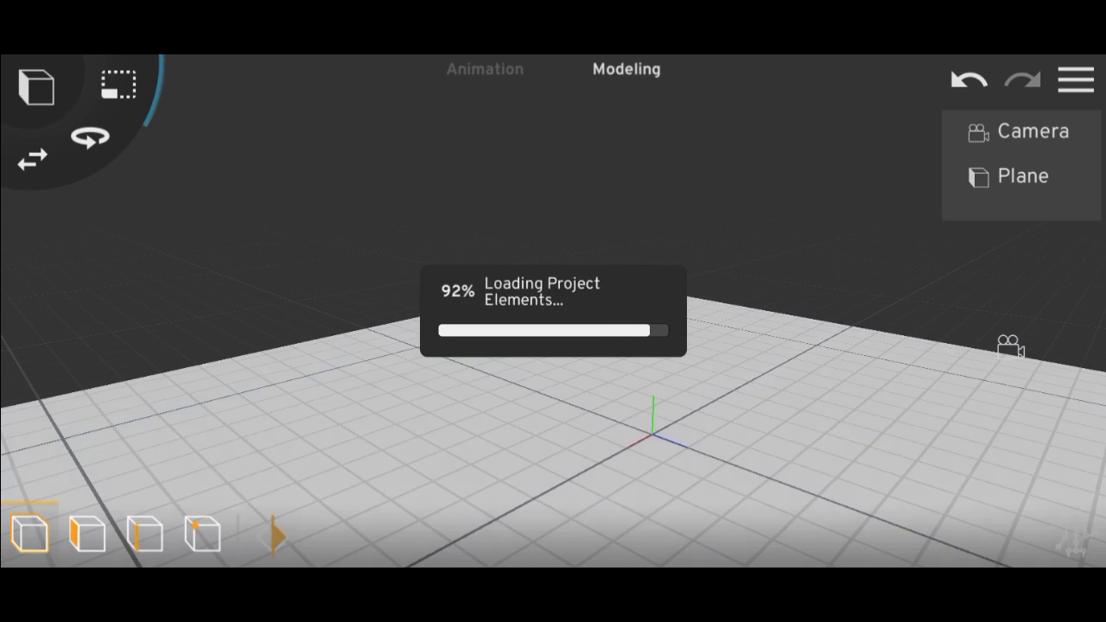
pyautogui.moveTo(701, 195)
pyautogui.mouseDown()
pyautogui.moveTo(938, 267)
pyautogui.moveTo(87, 298)
pyautogui.mouseUp()
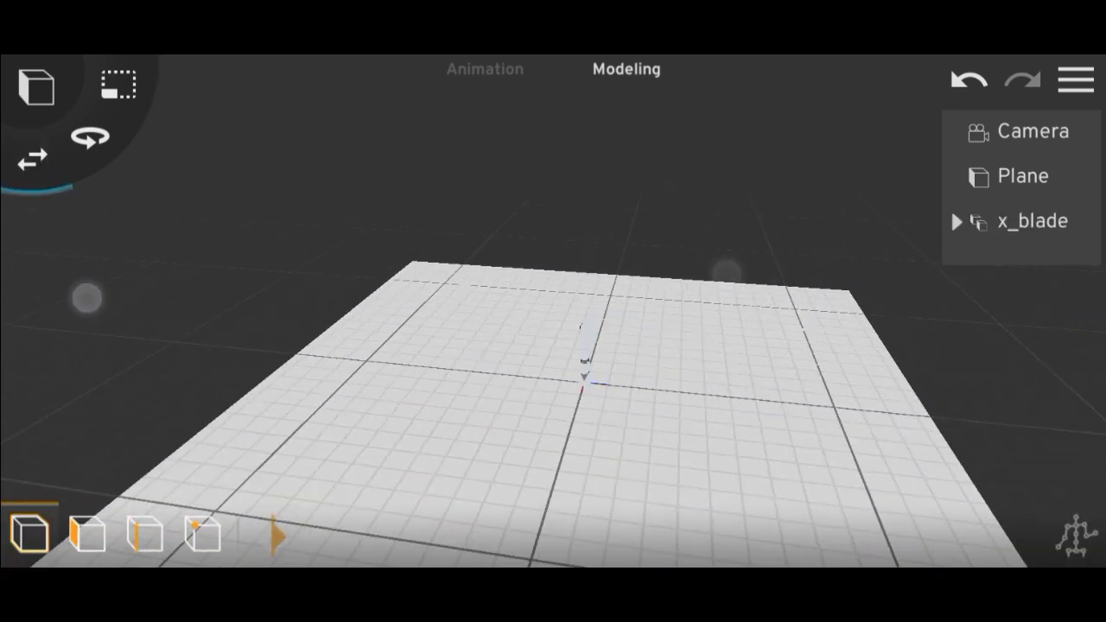
# - Scale the x_blade model down and move it to the right
pyautogui.click(1032, 222)
pyautogui.click(126, 82)
pyautogui.moveTo(726, 394); pyautogui.dragTo(659, 412)
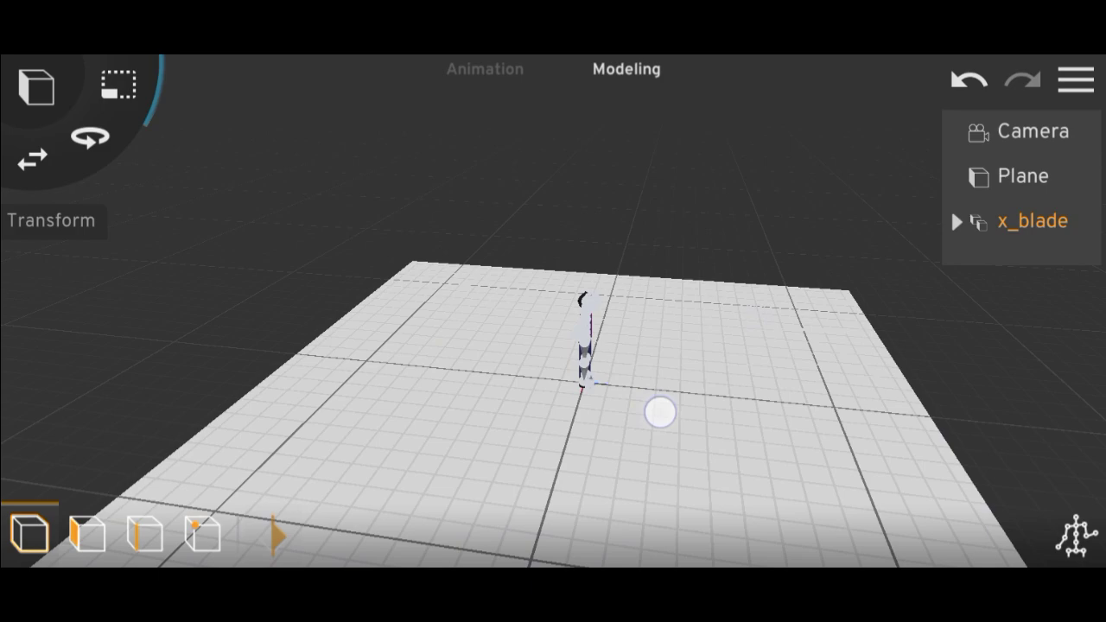
pyautogui.scroll(3, 519, 328)
pyautogui.click(32, 158)
pyautogui.scroll(-3, 456, 312)
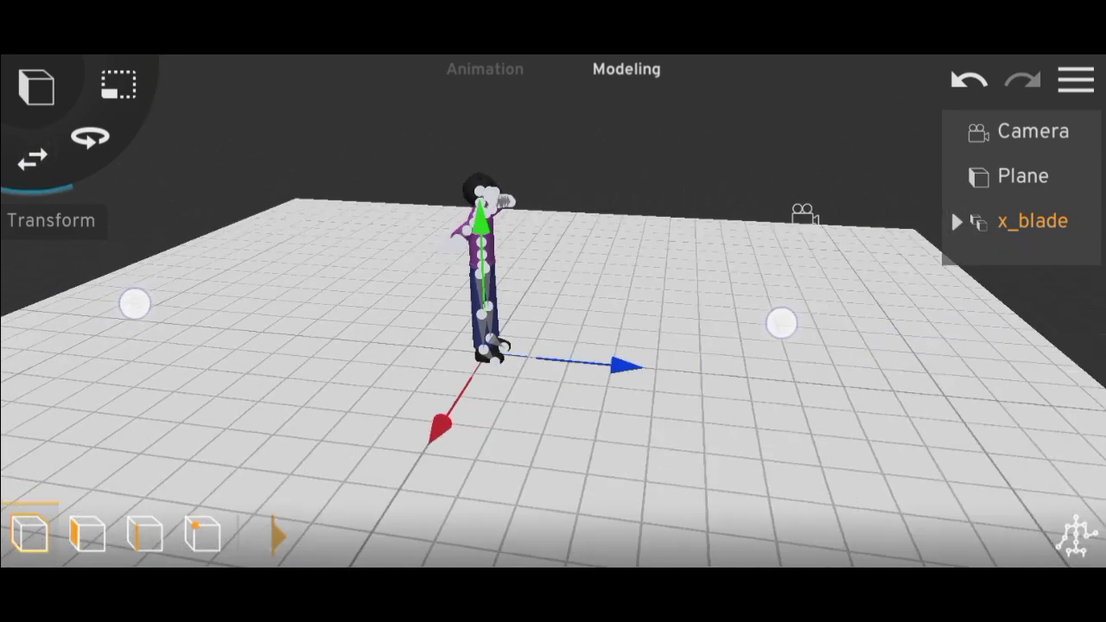
pyautogui.moveTo(780, 321); pyautogui.dragTo(790, 345)
pyautogui.moveTo(674, 342); pyautogui.dragTo(968, 407)
# - Duplicate x_blade as x_blade 1 and move the copy to the left
pyautogui.click(968, 407)
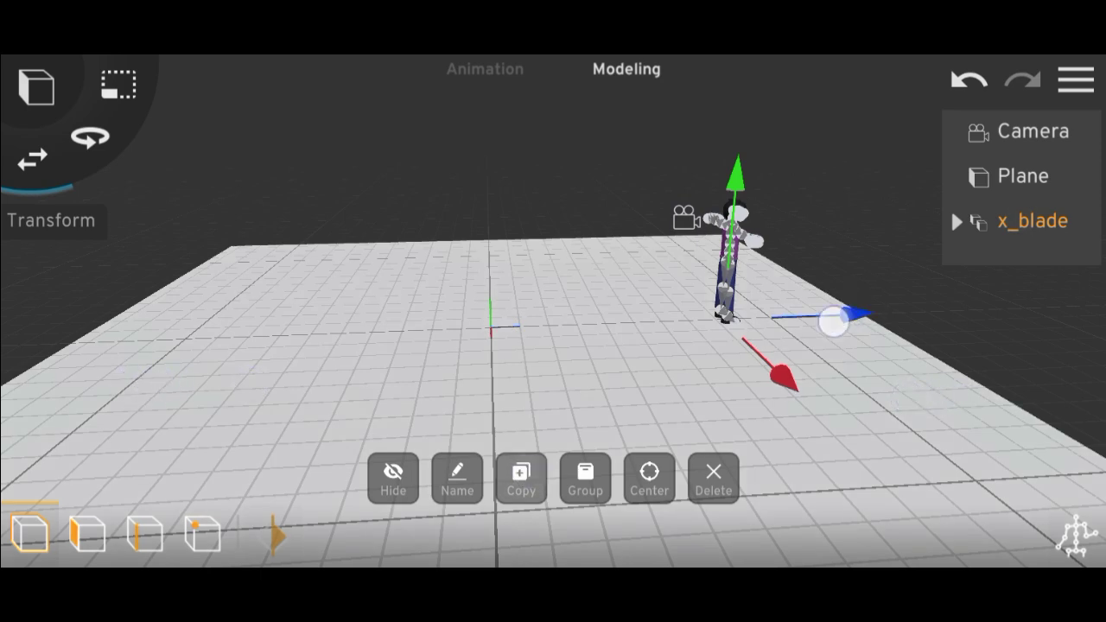
pyautogui.click(521, 477)
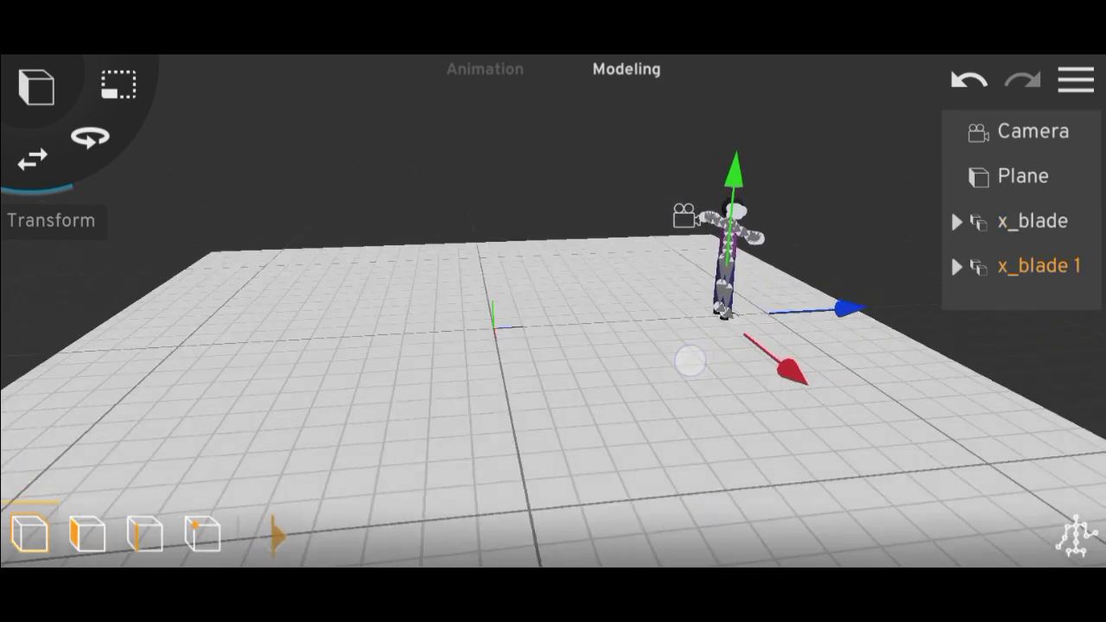
pyautogui.moveTo(703, 338)
pyautogui.mouseDown()
pyautogui.moveTo(473, 399)
pyautogui.moveTo(382, 410)
pyautogui.mouseUp()
# - Select the Camera and look through it at the figures
pyautogui.click(685, 215)
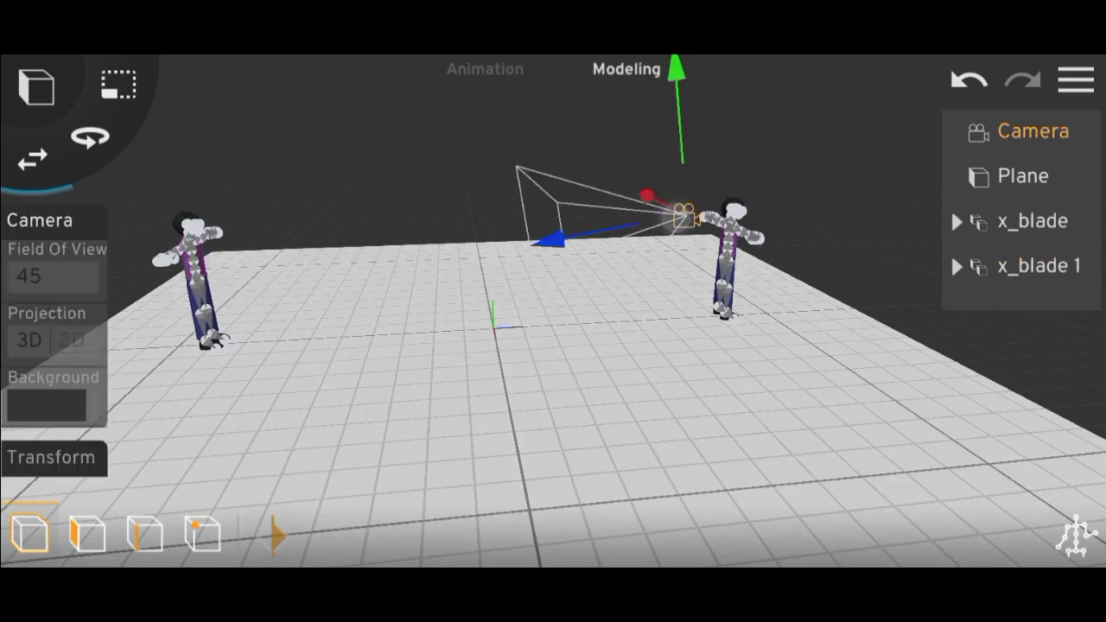
pyautogui.click(685, 215)
pyautogui.click(361, 479)
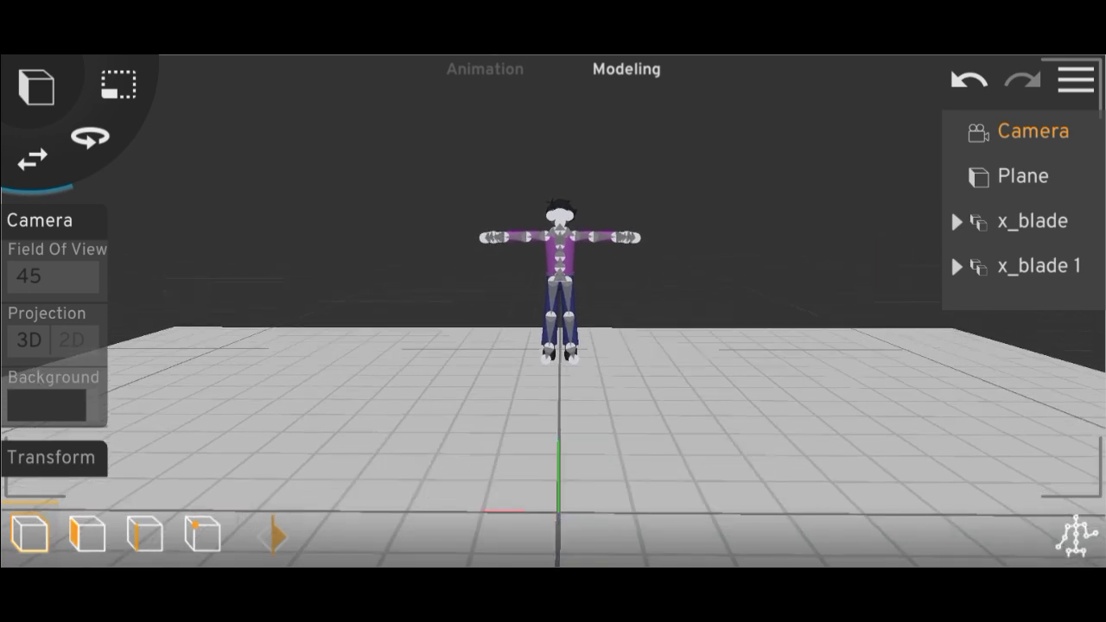
# - Enter Animation mode, turn on auto-key, and scrub the timeline to frame 150
pyautogui.click(485, 69)
pyautogui.click(1076, 538)
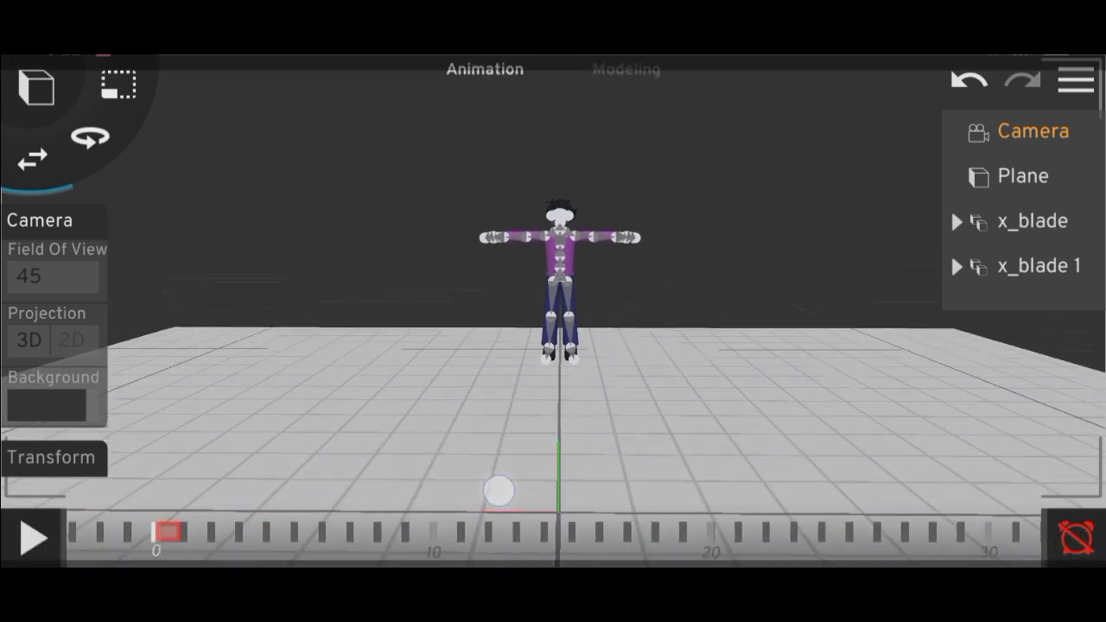
pyautogui.moveTo(1010, 538)
pyautogui.mouseDown()
pyautogui.moveTo(664, 537)
pyautogui.moveTo(610, 503)
pyautogui.mouseUp()
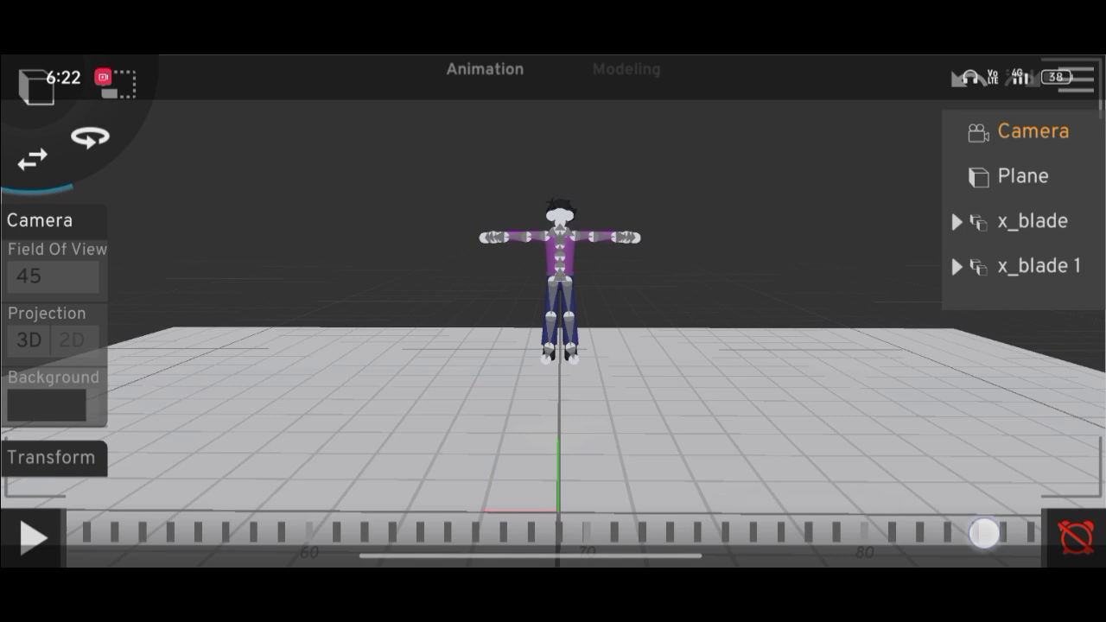
pyautogui.moveTo(983, 531); pyautogui.dragTo(691, 531)
pyautogui.moveTo(928, 542); pyautogui.dragTo(681, 529)
pyautogui.moveTo(891, 538); pyautogui.dragTo(714, 536)
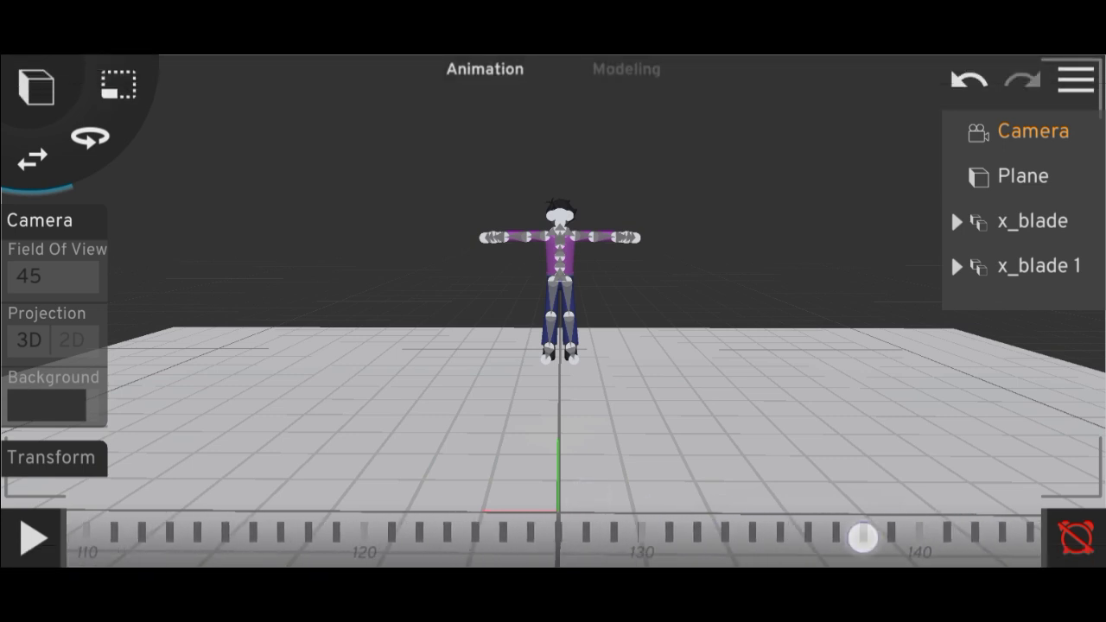
pyautogui.moveTo(862, 537); pyautogui.dragTo(778, 526)
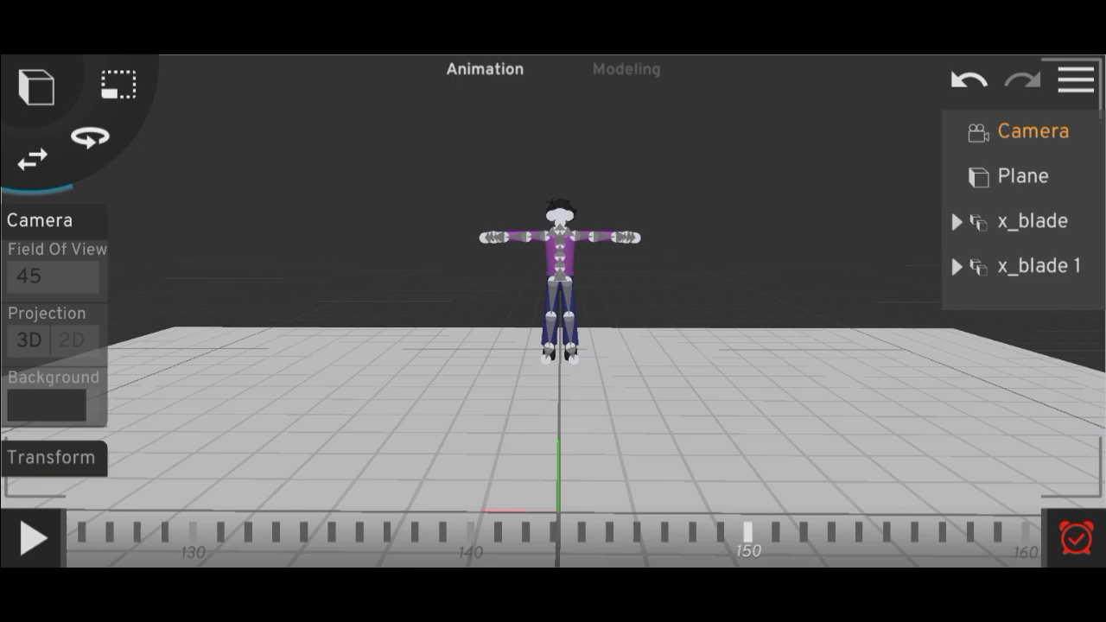
# - Push the camera into the character's head, keyframe it at frame 150, then select both blades
pyautogui.scroll(1, 553, 303)
pyautogui.scroll(2, 553, 302)
pyautogui.scroll(2, 553, 302)
pyautogui.scroll(2, 553, 302)
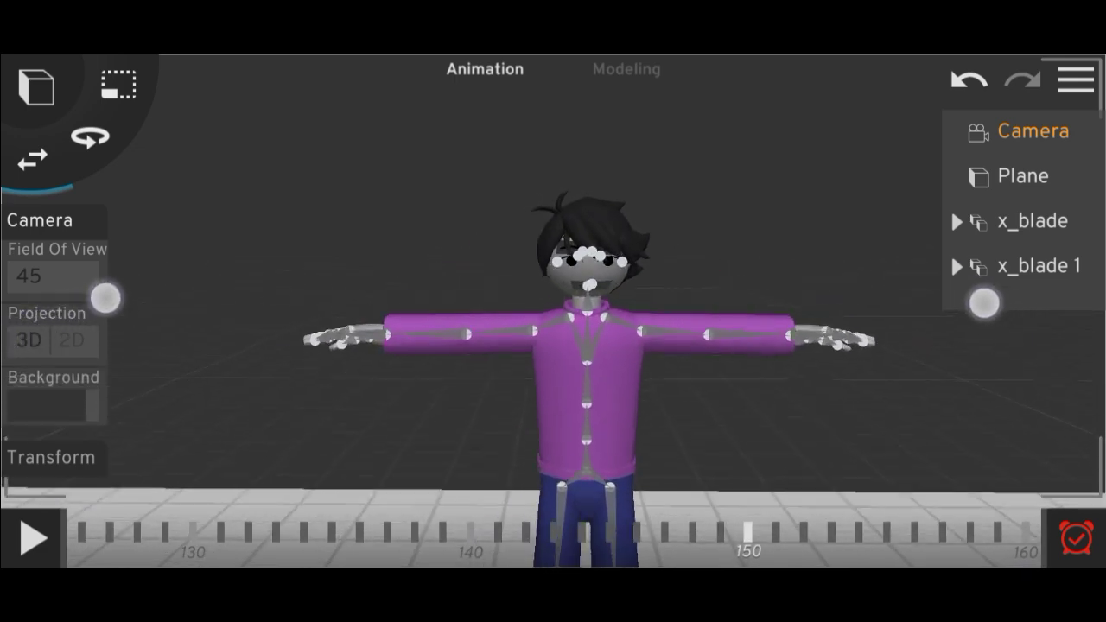
pyautogui.scroll(2, 553, 303)
pyautogui.scroll(2, 553, 303)
pyautogui.scroll(2, 553, 303)
pyautogui.scroll(2, 553, 302)
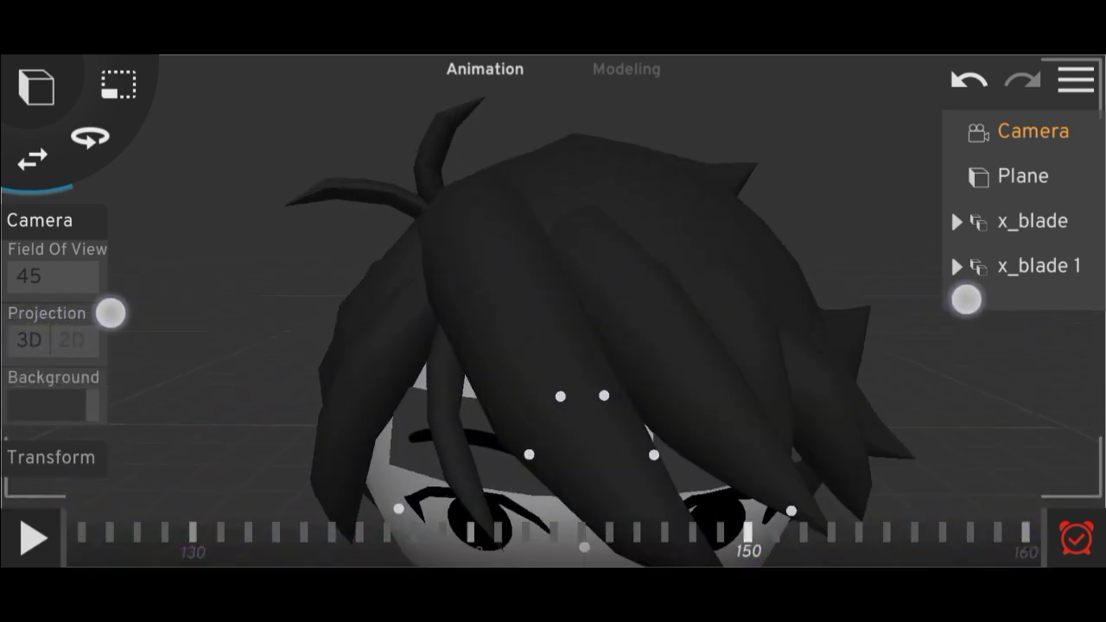
pyautogui.scroll(2, 553, 302)
pyautogui.scroll(2, 553, 302)
pyautogui.scroll(1, 553, 303)
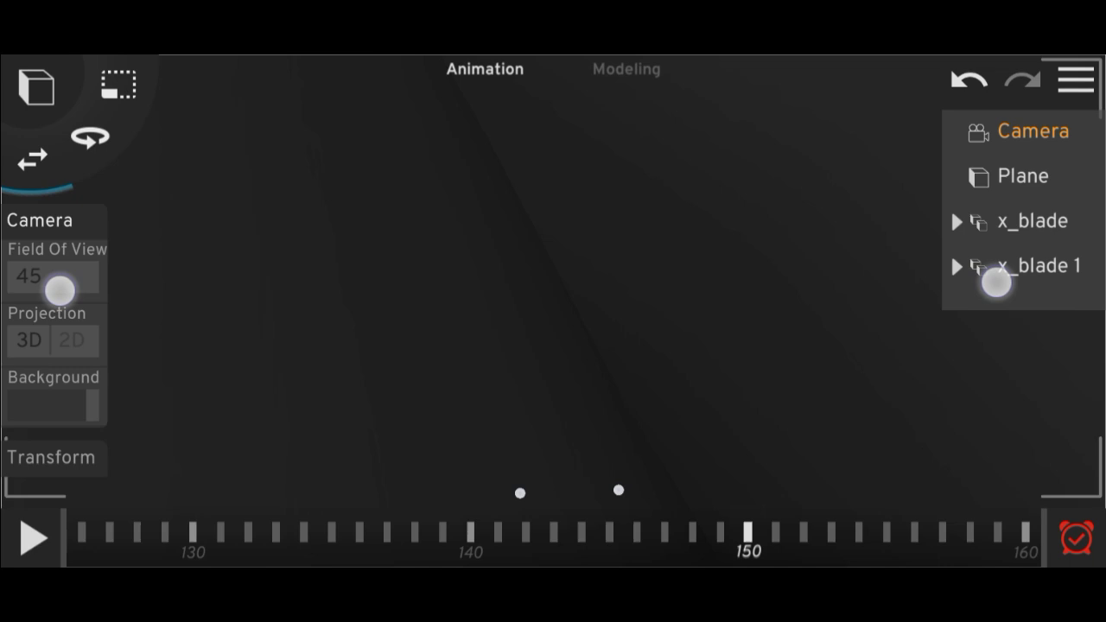
pyautogui.scroll(-2, 527, 285)
pyautogui.click(1075, 539)
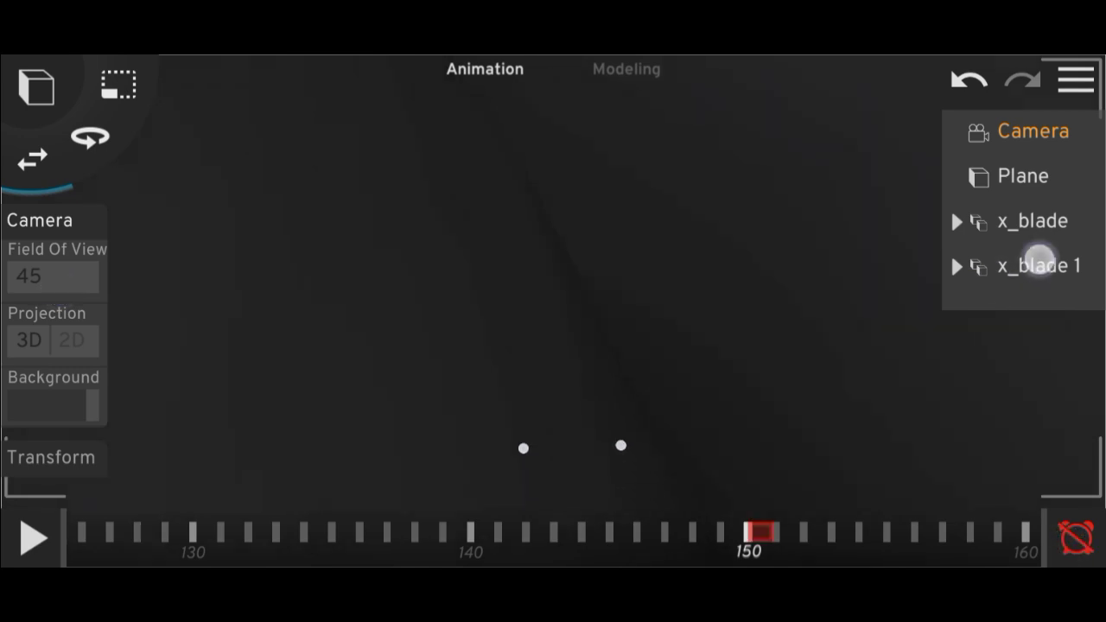
pyautogui.click(1038, 261)
pyautogui.click(1045, 218)
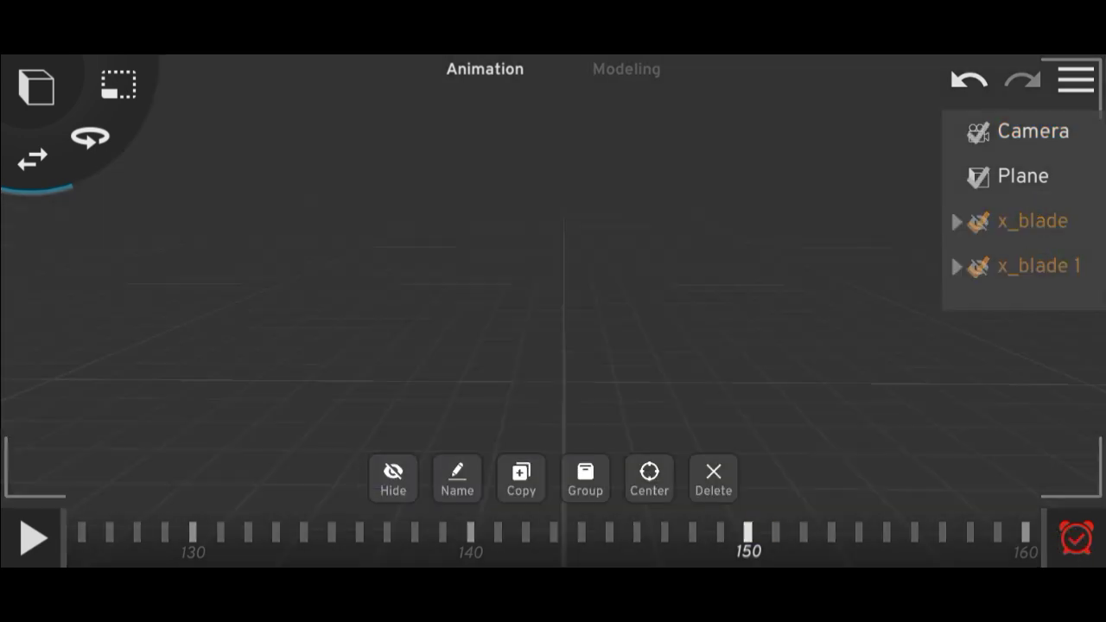
# - Hide both blade objects, preview the animation, and return the Camera to frame 0
pyautogui.click(825, 234)
pyautogui.click(33, 538)
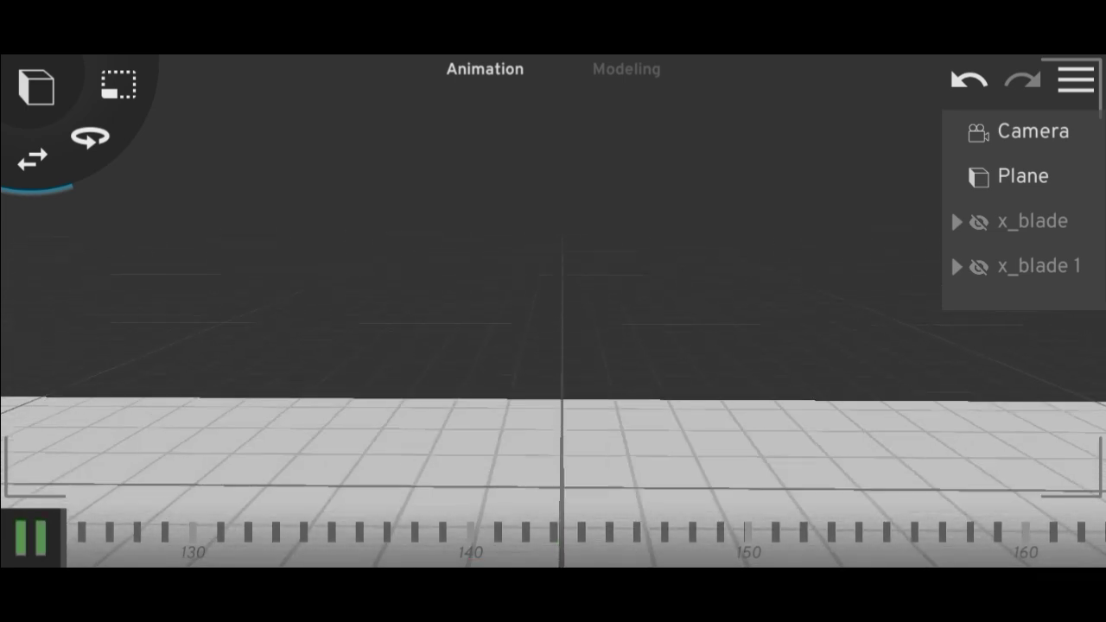
pyautogui.click(30, 538)
pyautogui.click(1025, 174)
pyautogui.click(1032, 131)
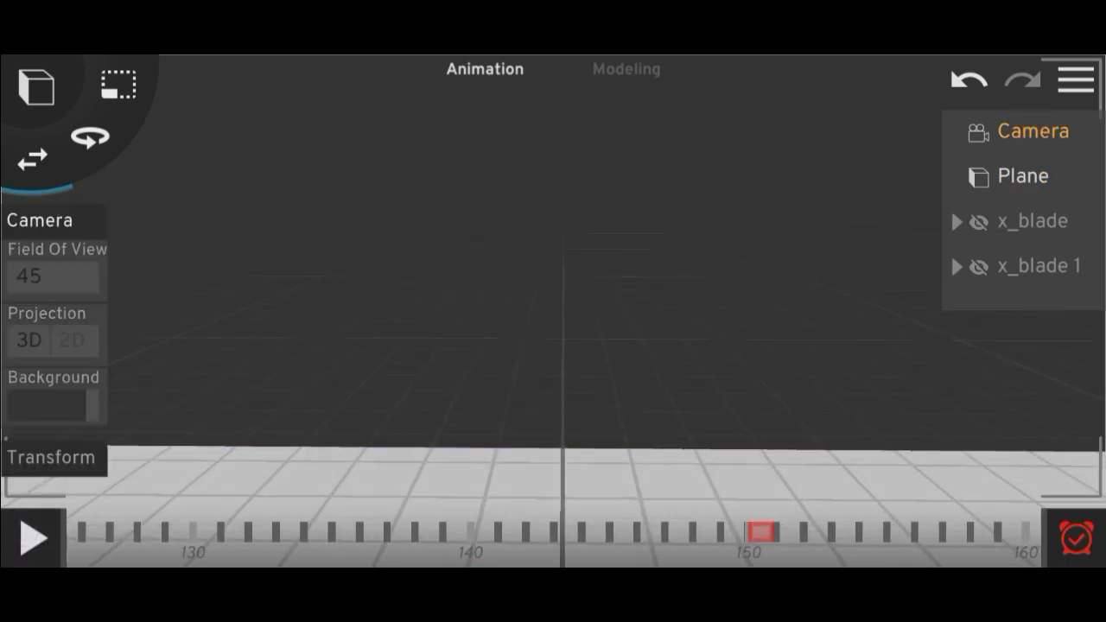
pyautogui.click(853, 541)
pyautogui.click(586, 471)
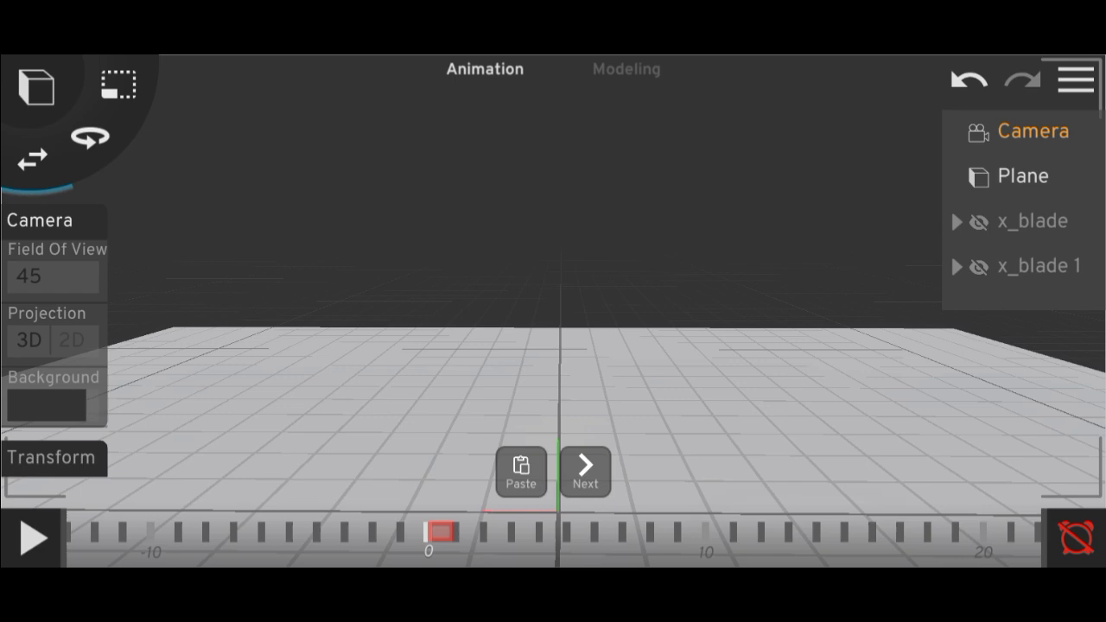
pyautogui.click(881, 251)
# - Leave the camera view and put the Camera inside a new Group
pyautogui.click(1034, 130)
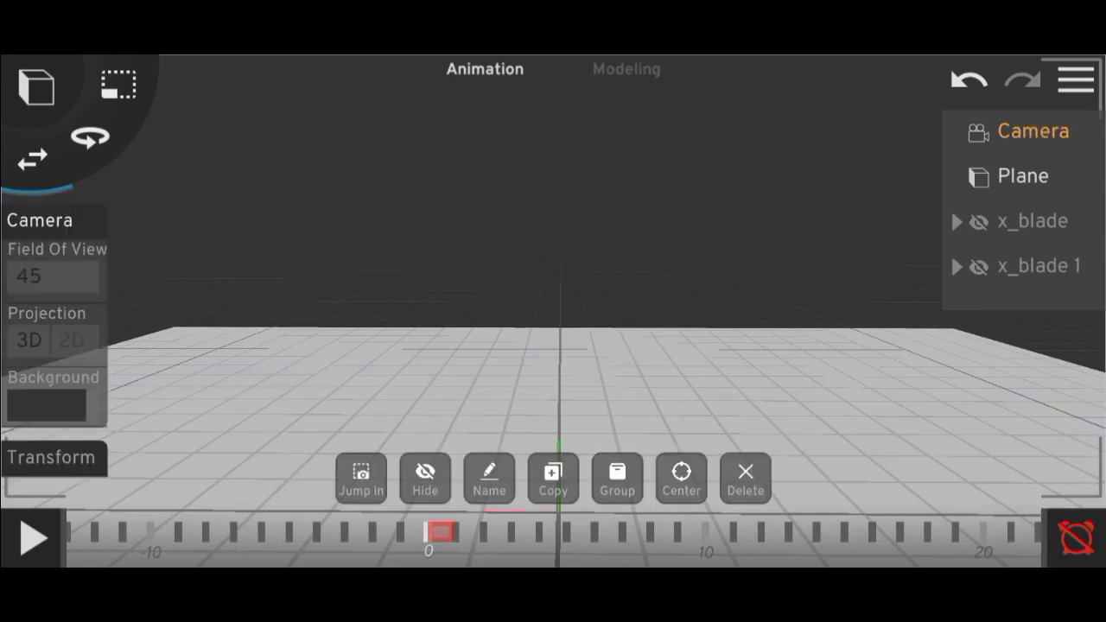
pyautogui.click(354, 475)
pyautogui.moveTo(896, 236)
pyautogui.mouseDown()
pyautogui.moveTo(760, 220)
pyautogui.moveTo(911, 254)
pyautogui.mouseUp()
pyautogui.click(617, 474)
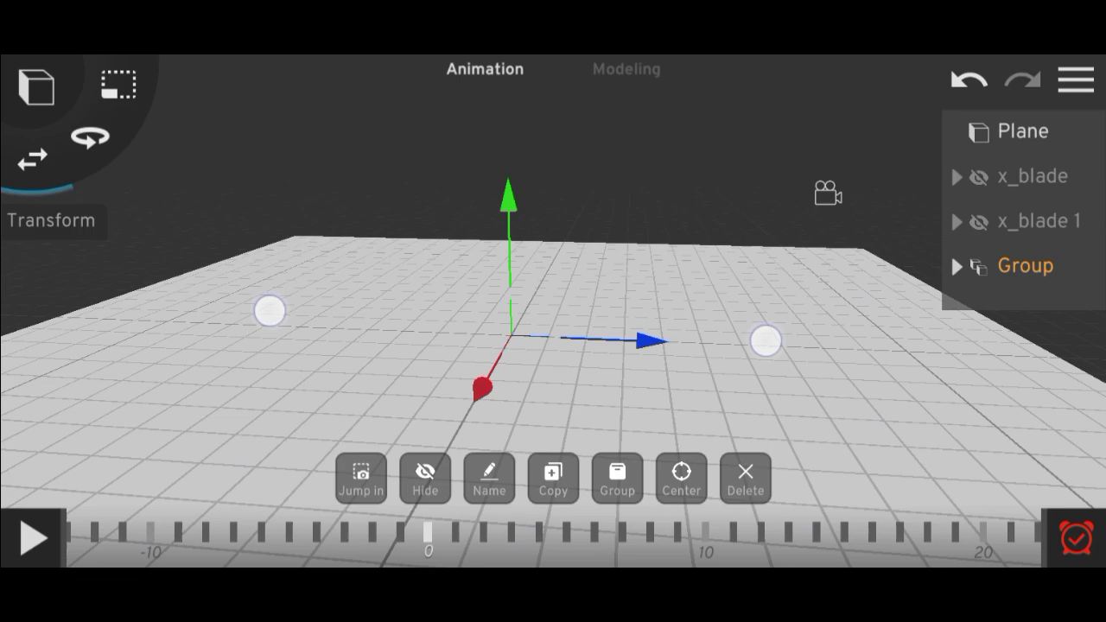
pyautogui.moveTo(873, 276)
pyautogui.mouseDown()
pyautogui.moveTo(698, 289)
pyautogui.moveTo(821, 309)
pyautogui.mouseUp()
pyautogui.moveTo(112, 315); pyautogui.dragTo(170, 323)
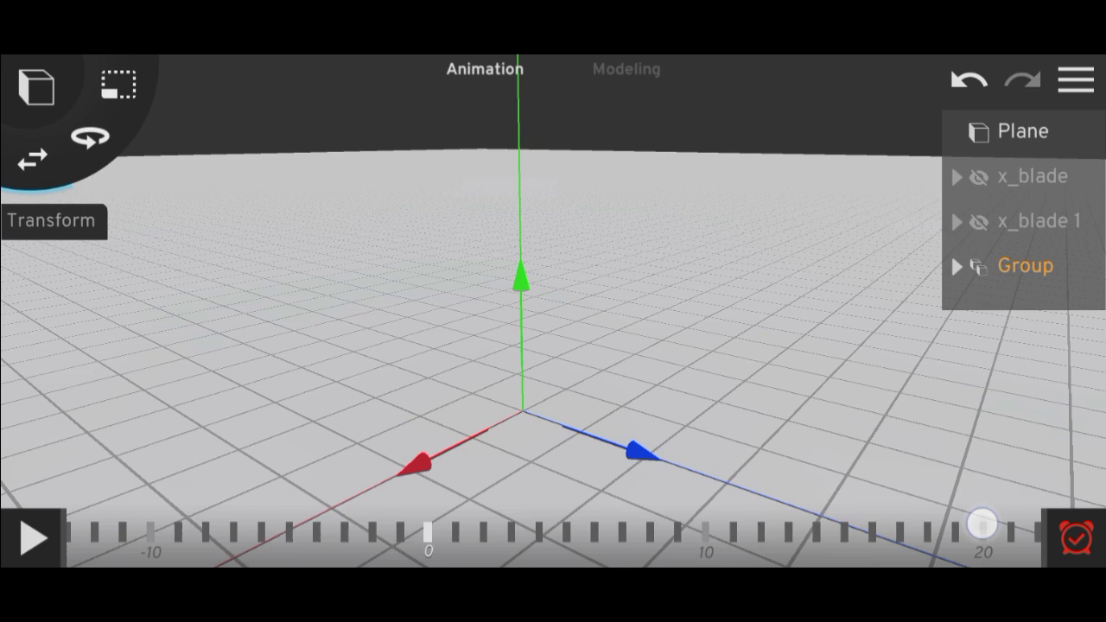
pyautogui.moveTo(982, 524); pyautogui.dragTo(844, 518)
pyautogui.moveTo(967, 544); pyautogui.dragTo(887, 550)
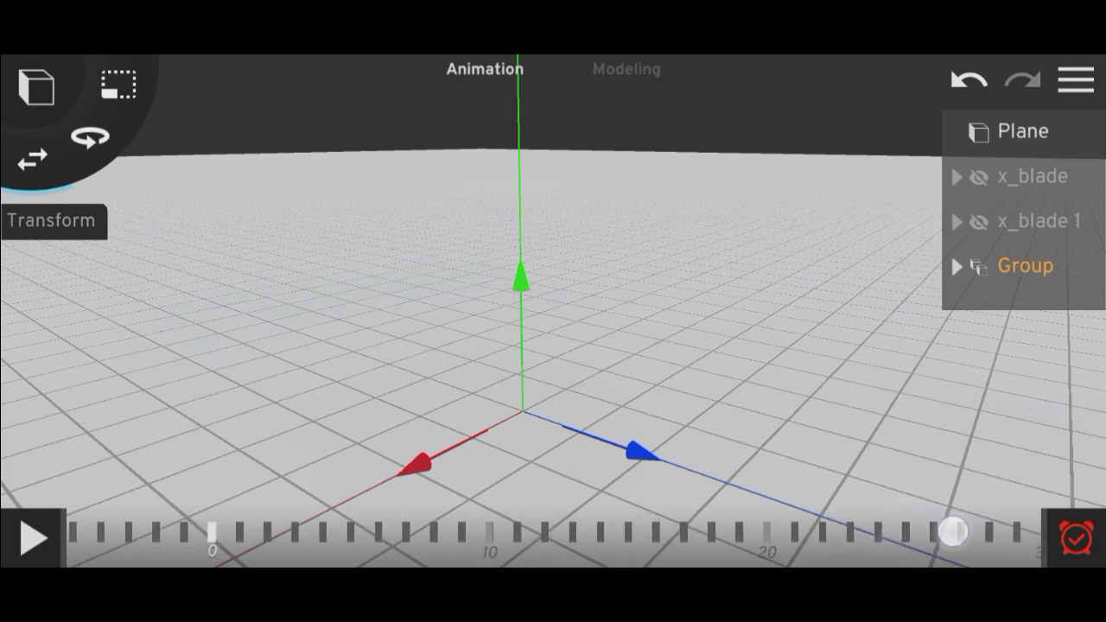
# - Raise the Group vertically and record a bob keyframe at frame 6
pyautogui.click(1002, 536)
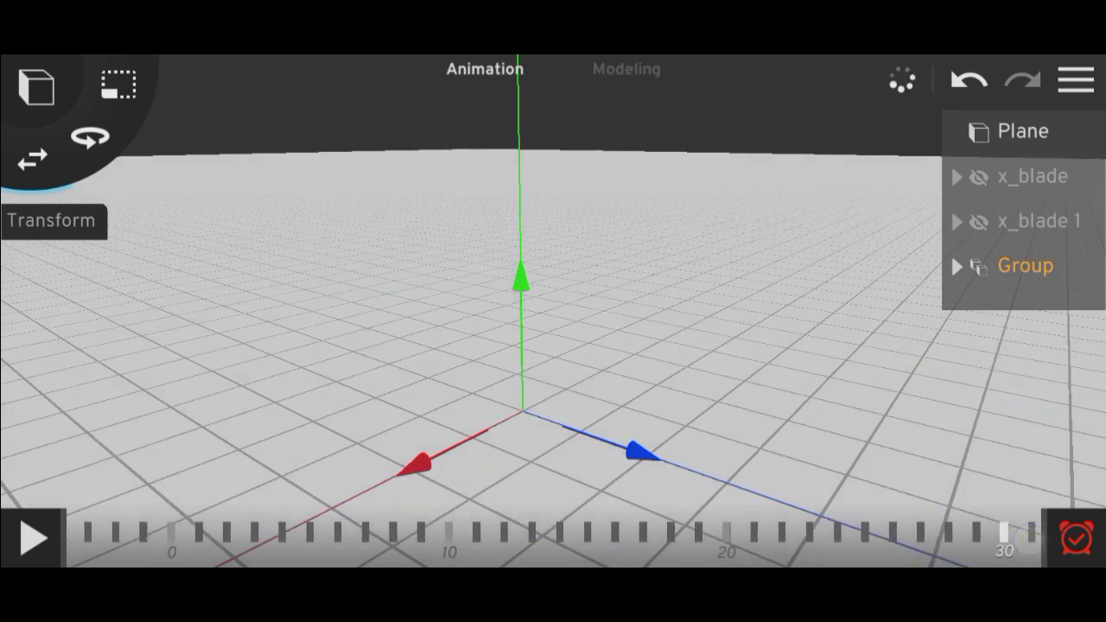
pyautogui.click(179, 541)
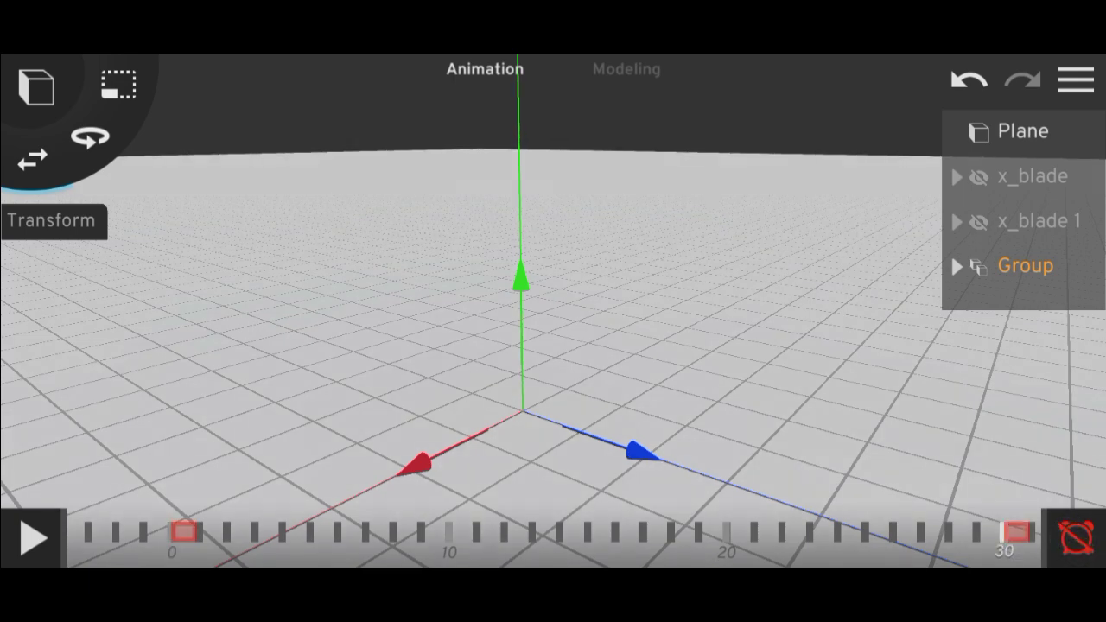
pyautogui.click(393, 543)
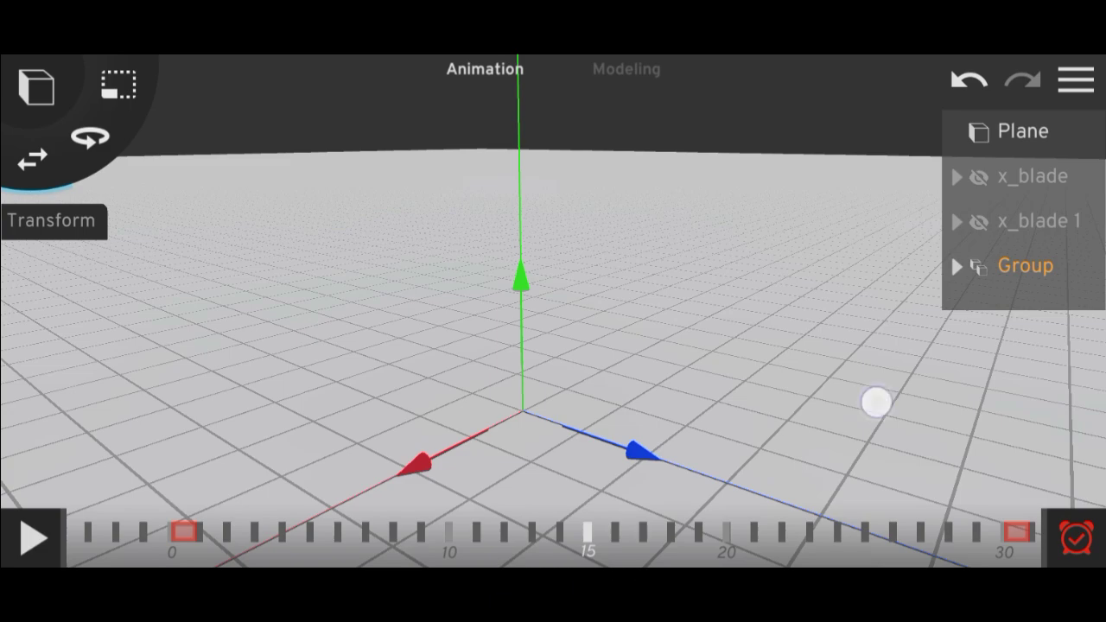
pyautogui.moveTo(876, 402)
pyautogui.mouseDown()
pyautogui.moveTo(824, 372)
pyautogui.moveTo(872, 386)
pyautogui.mouseUp()
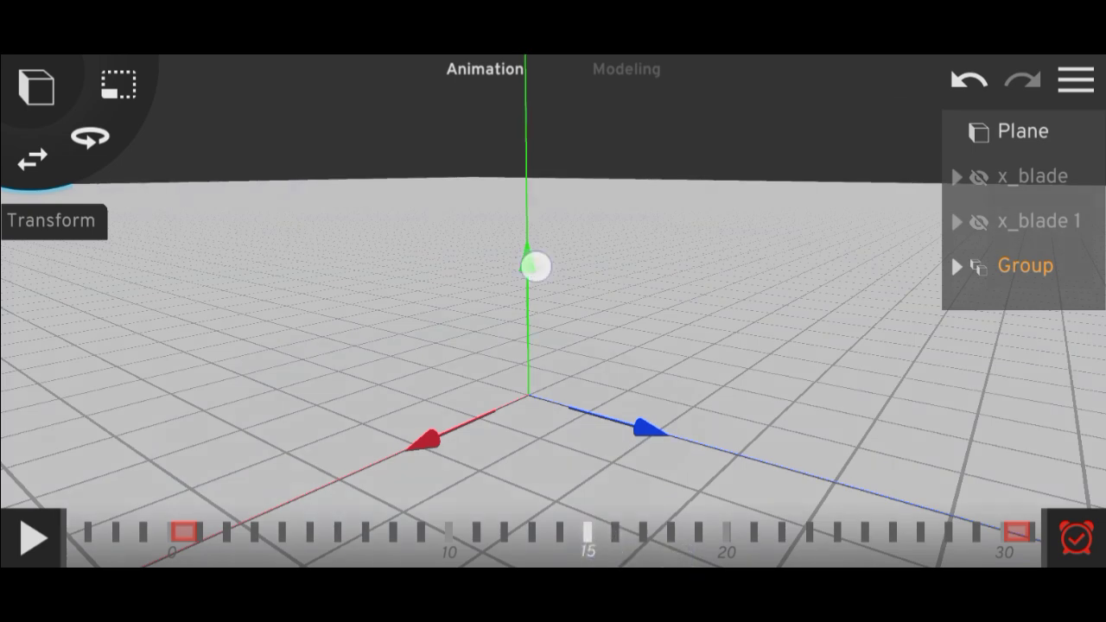
pyautogui.moveTo(536, 266); pyautogui.dragTo(598, 242)
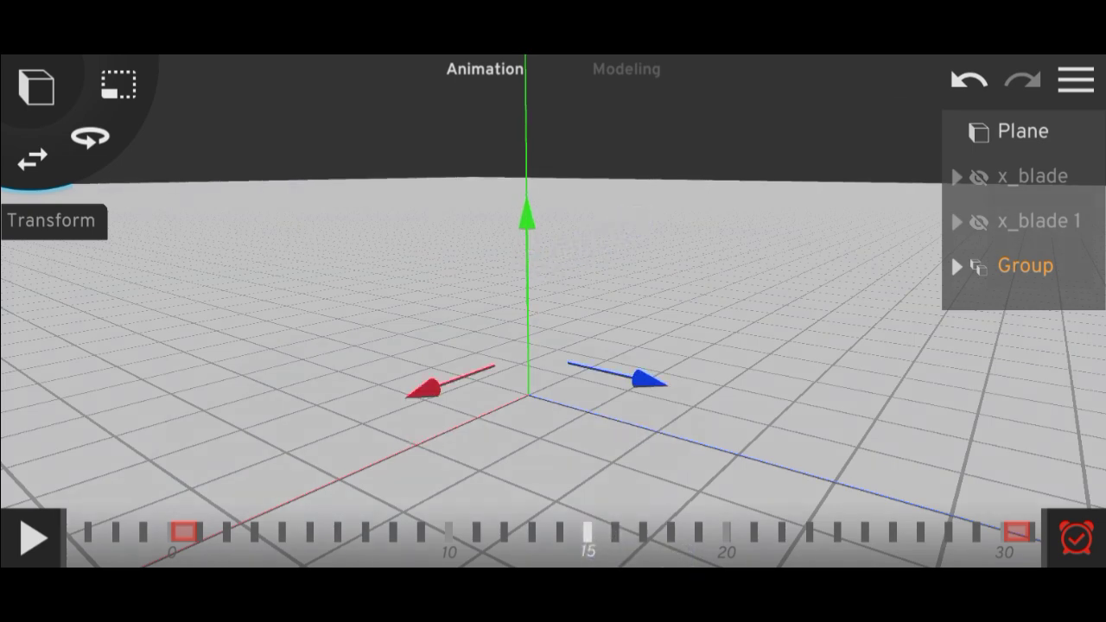
pyautogui.moveTo(666, 532); pyautogui.dragTo(337, 531)
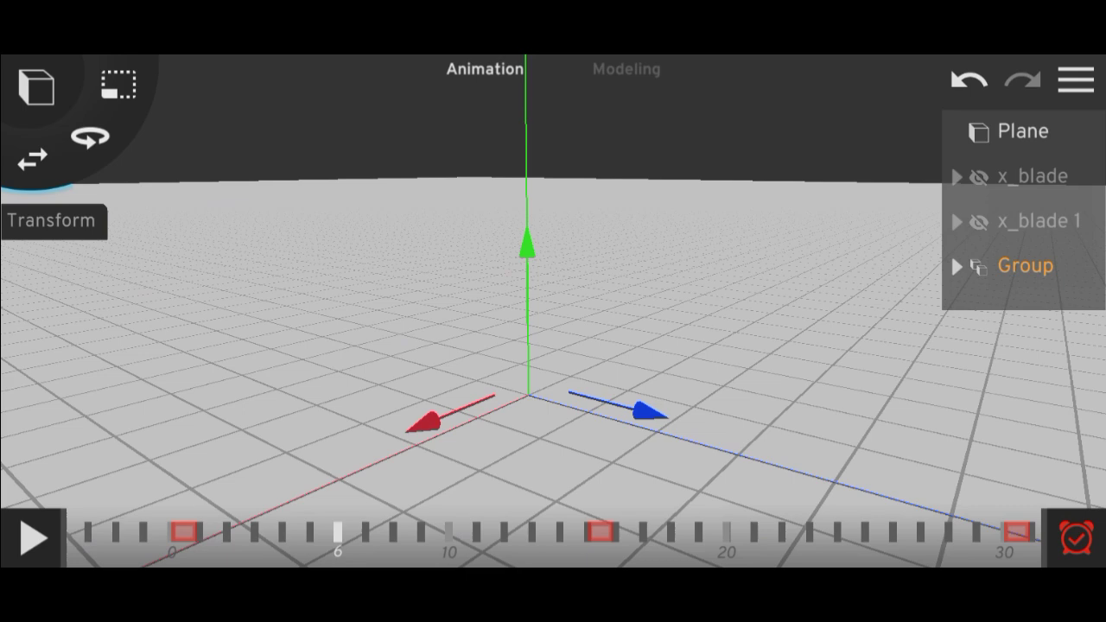
pyautogui.click(1076, 538)
pyautogui.moveTo(273, 532)
pyautogui.mouseDown()
pyautogui.moveTo(349, 435)
pyautogui.moveTo(351, 519)
pyautogui.mouseUp()
pyautogui.moveTo(240, 537)
pyautogui.mouseDown()
pyautogui.moveTo(709, 538)
pyautogui.moveTo(946, 521)
pyautogui.mouseUp()
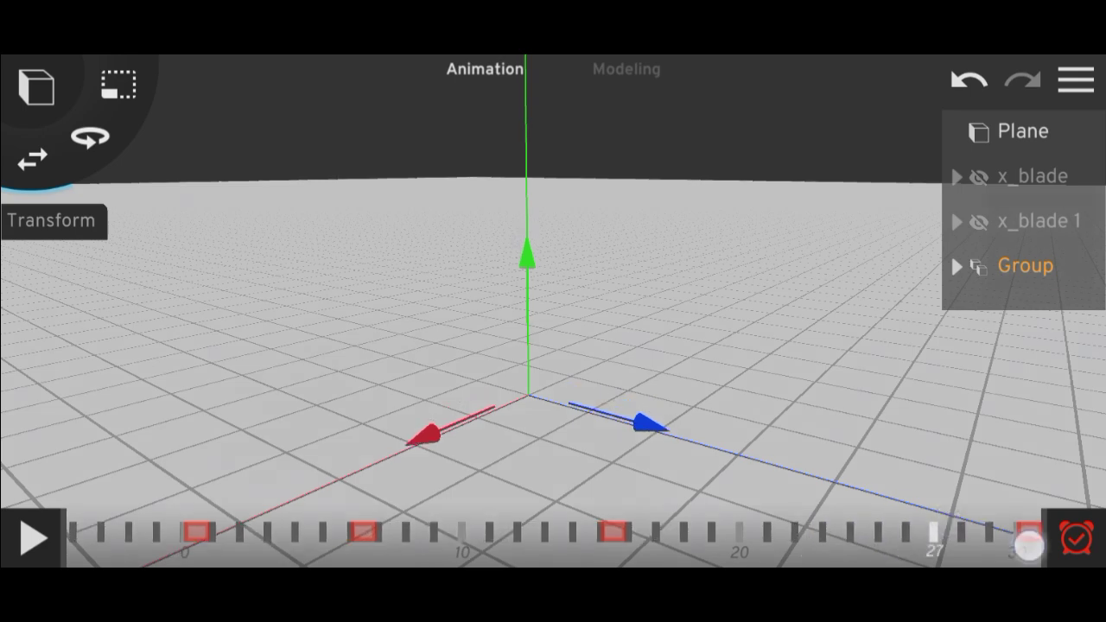
# - Select the Group's bob keyframes and copy them
pyautogui.moveTo(1028, 544); pyautogui.dragTo(1020, 536)
pyautogui.click(1020, 266)
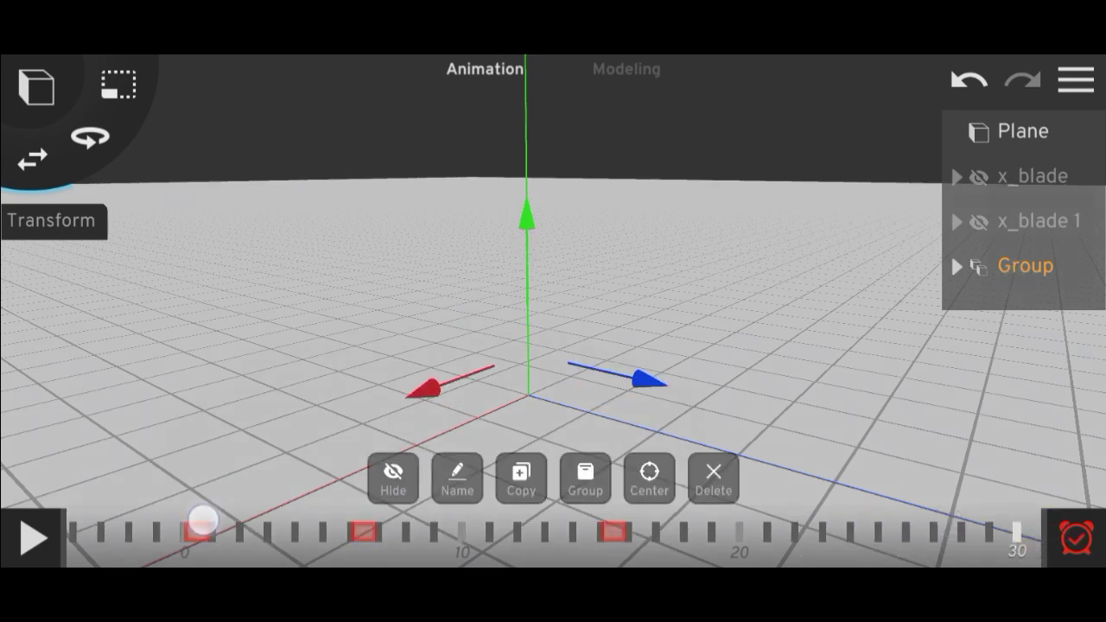
pyautogui.click(199, 527)
pyautogui.click(649, 471)
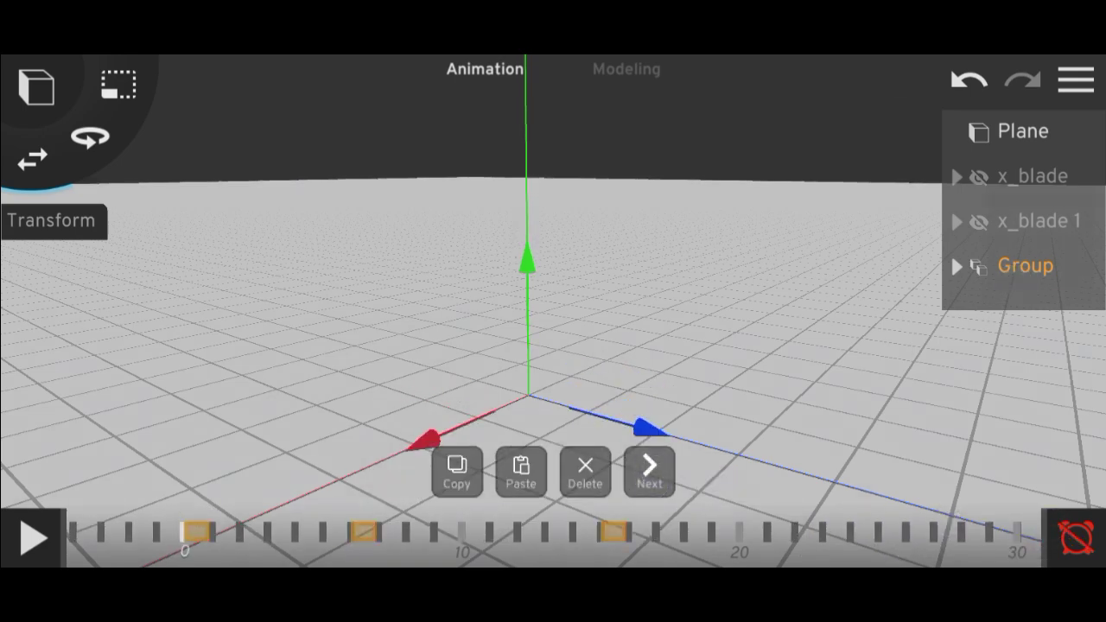
pyautogui.click(455, 482)
pyautogui.moveTo(565, 530); pyautogui.dragTo(866, 555)
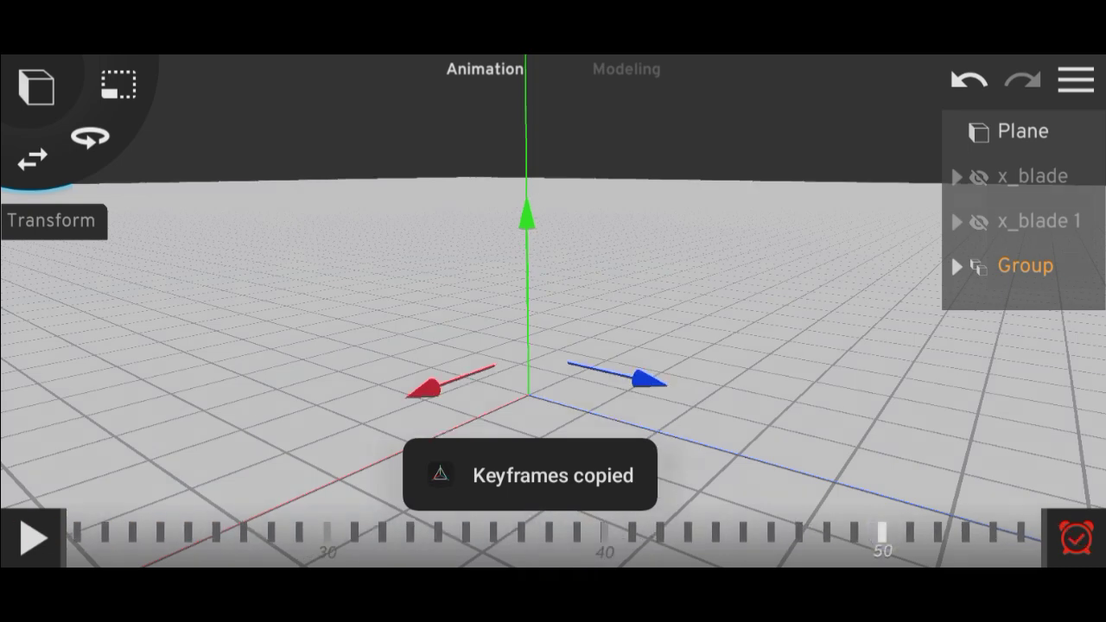
pyautogui.moveTo(571, 536); pyautogui.dragTo(787, 536)
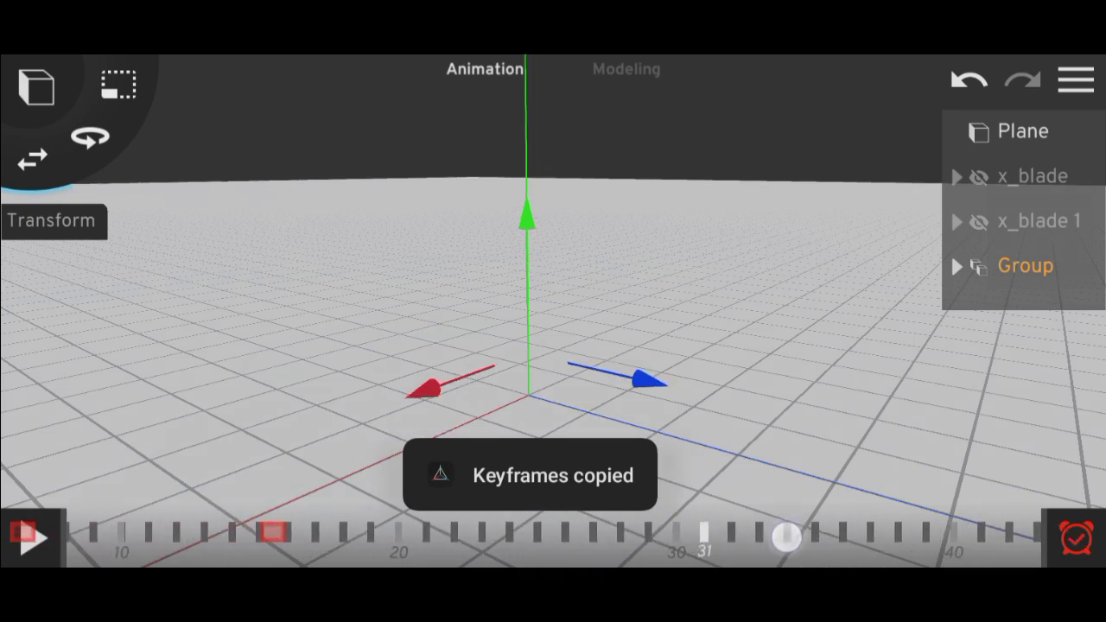
pyautogui.moveTo(519, 536); pyautogui.dragTo(743, 535)
pyautogui.moveTo(951, 536)
pyautogui.mouseDown()
pyautogui.moveTo(248, 542)
pyautogui.moveTo(407, 447)
pyautogui.moveTo(827, 407)
pyautogui.moveTo(1054, 434)
pyautogui.moveTo(1010, 425)
pyautogui.moveTo(846, 445)
pyautogui.mouseUp()
# - Copy the keyframes again and paste them after frame 30
pyautogui.click(847, 530)
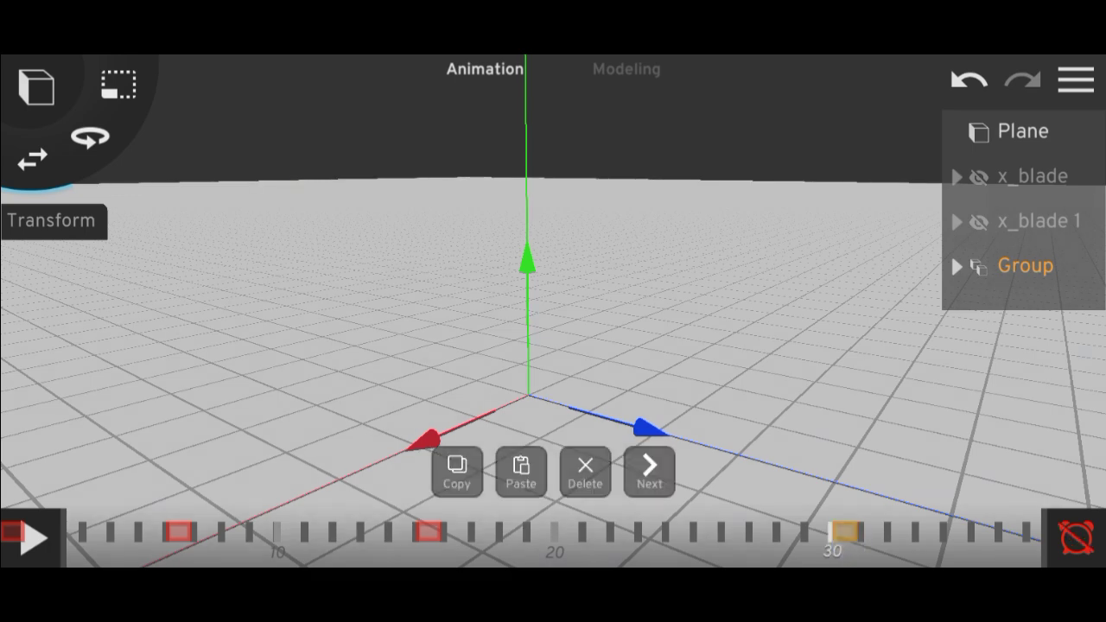
pyautogui.click(649, 471)
pyautogui.click(649, 471)
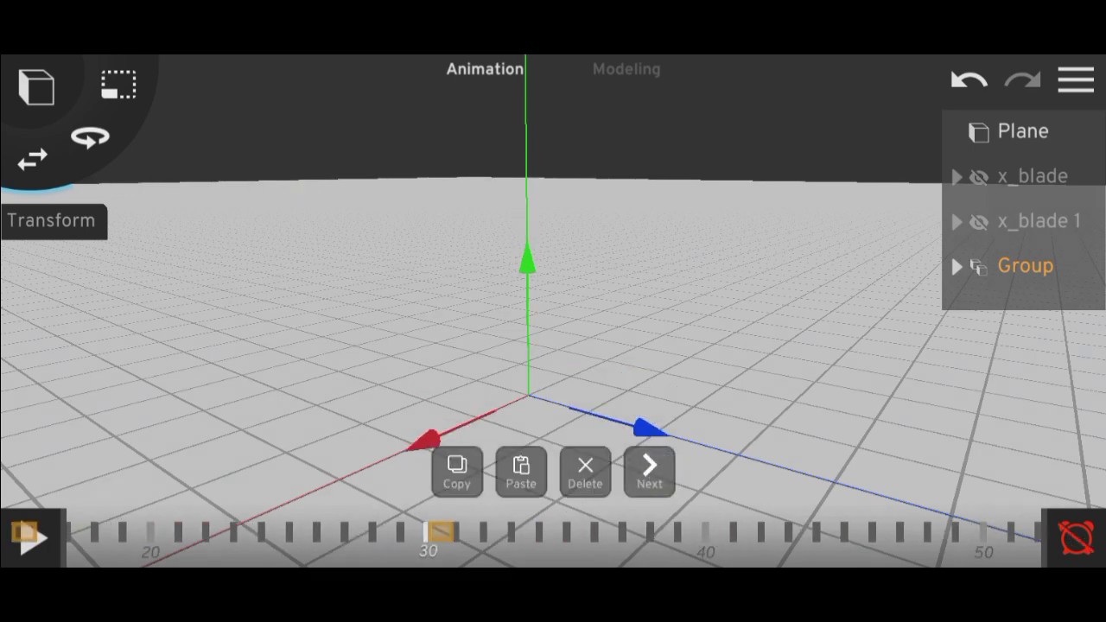
pyautogui.click(456, 471)
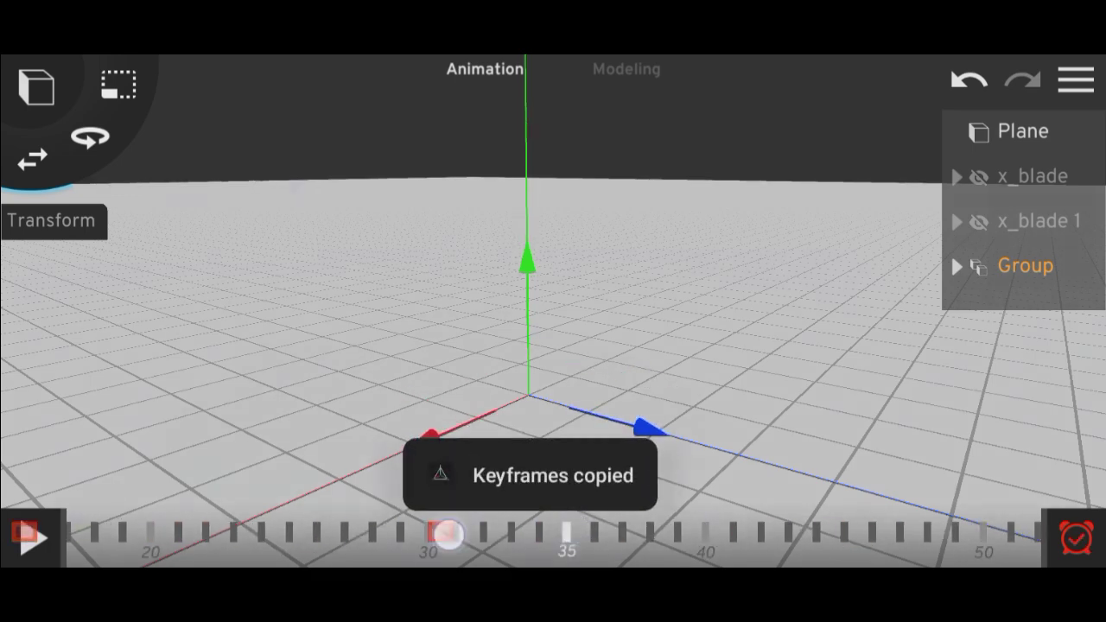
pyautogui.click(445, 533)
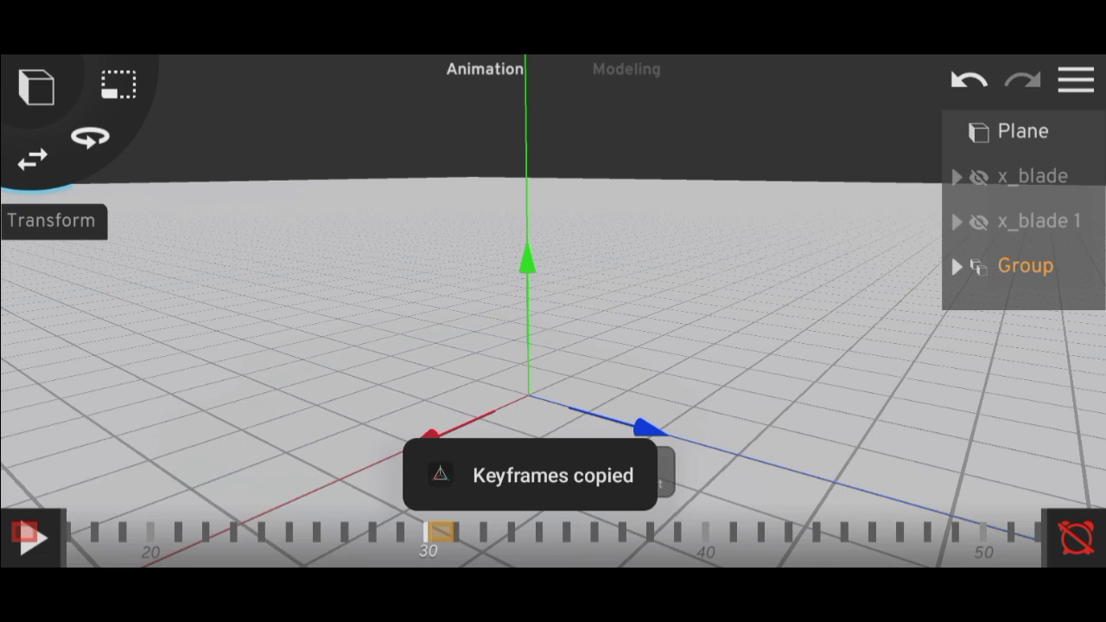
pyautogui.click(521, 473)
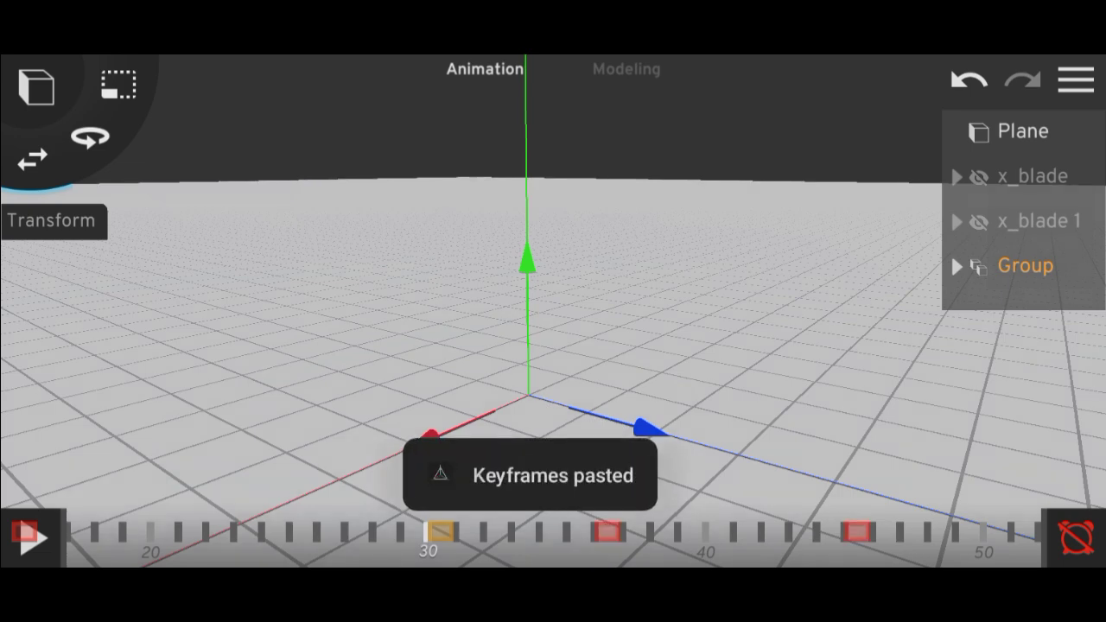
pyautogui.moveTo(478, 476); pyautogui.dragTo(469, 499)
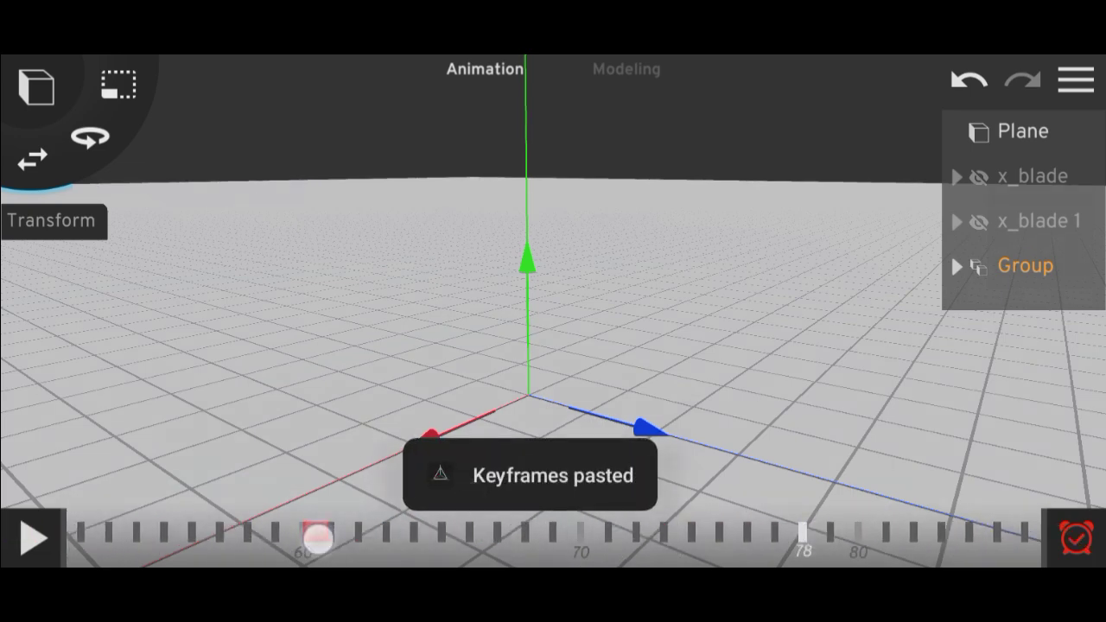
pyautogui.moveTo(318, 538)
pyautogui.mouseDown()
pyautogui.moveTo(837, 529)
pyautogui.moveTo(450, 517)
pyautogui.mouseUp()
# - Paste the bob keyframes again near frame 90 and at frame 156
pyautogui.click(581, 540)
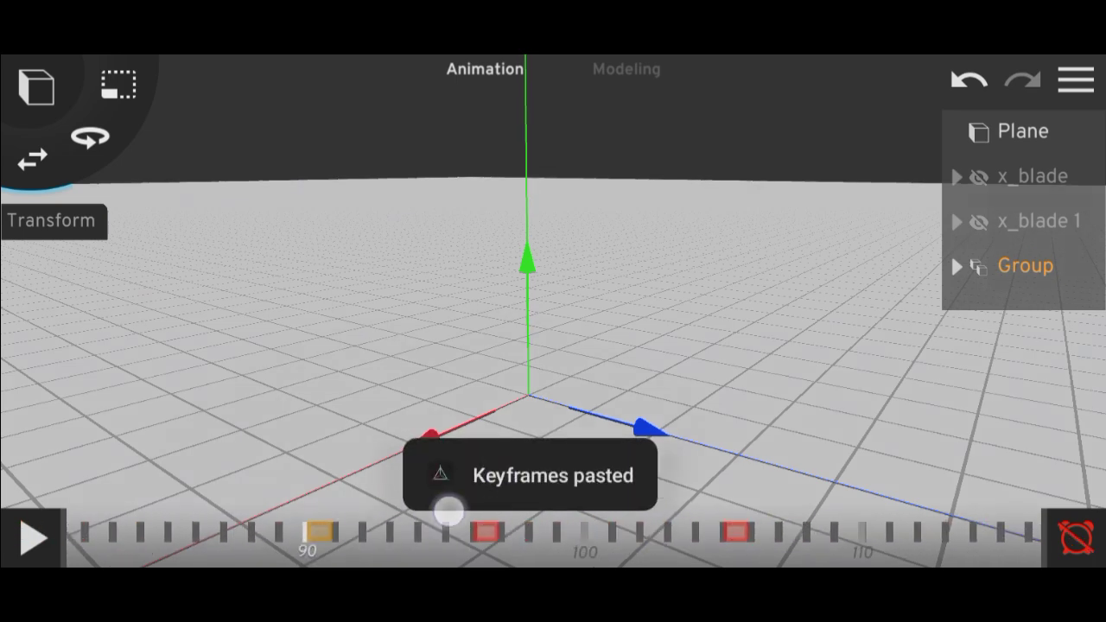
pyautogui.click(518, 542)
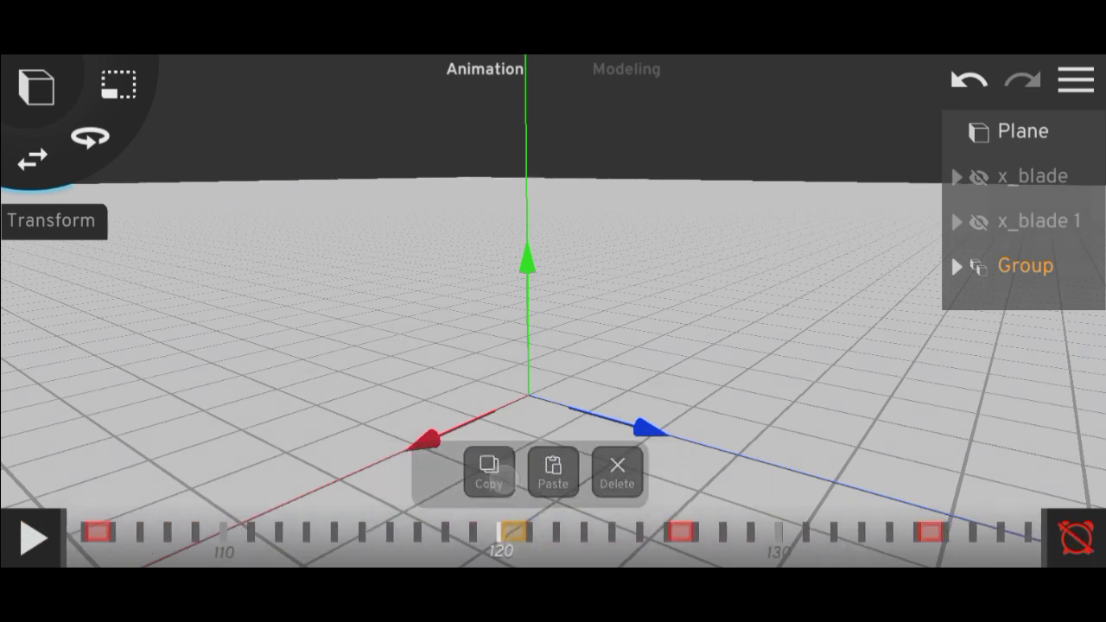
pyautogui.click(553, 467)
pyautogui.moveTo(486, 531); pyautogui.dragTo(37, 531)
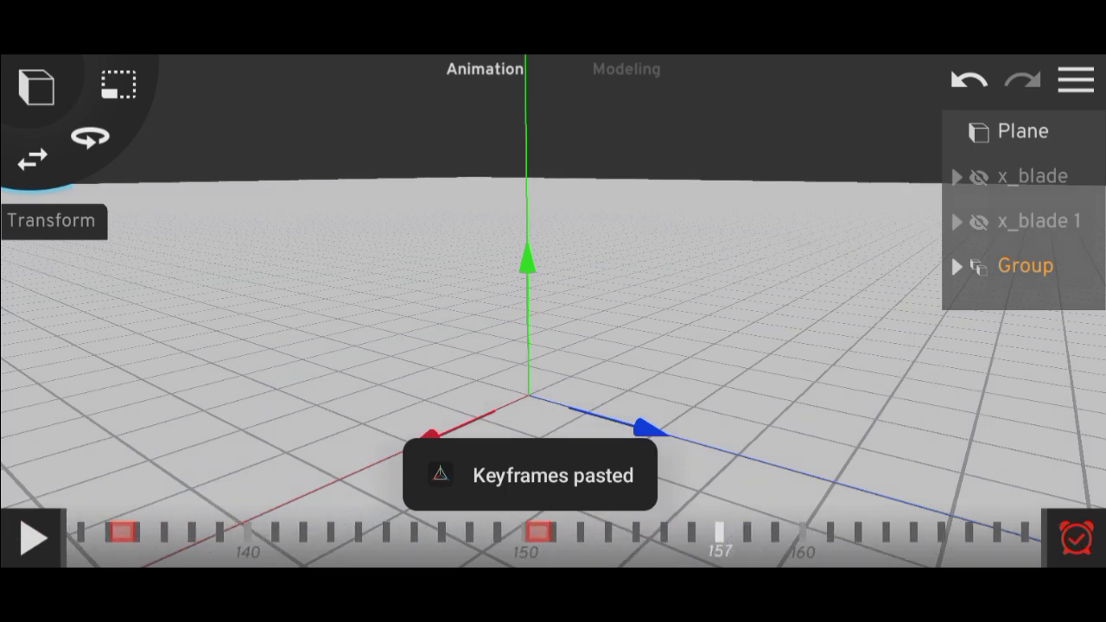
pyautogui.click(705, 534)
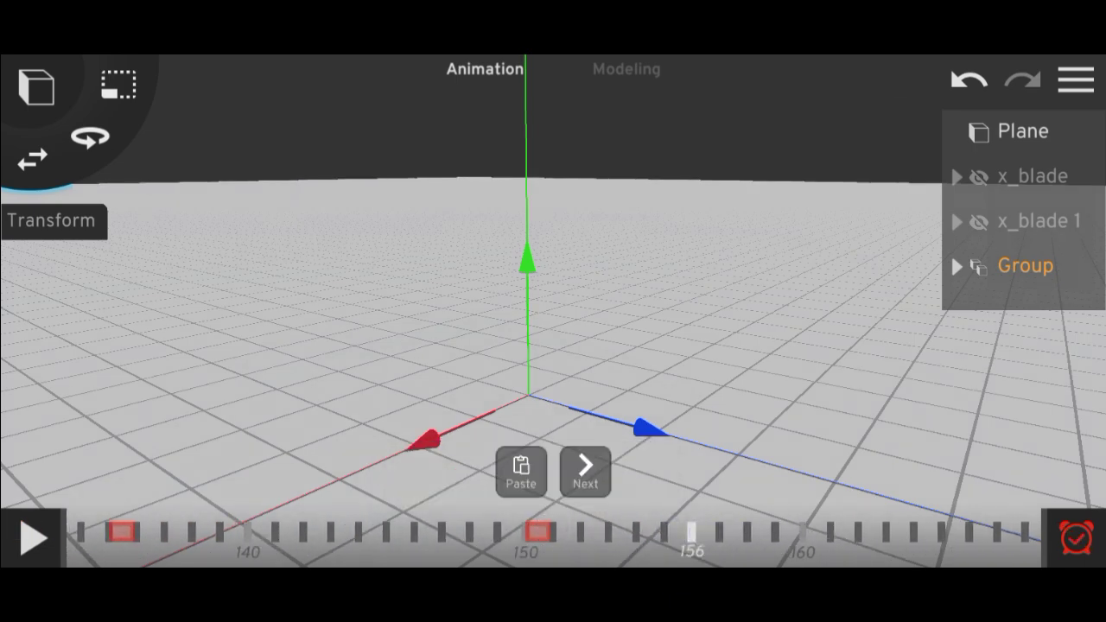
pyautogui.click(524, 469)
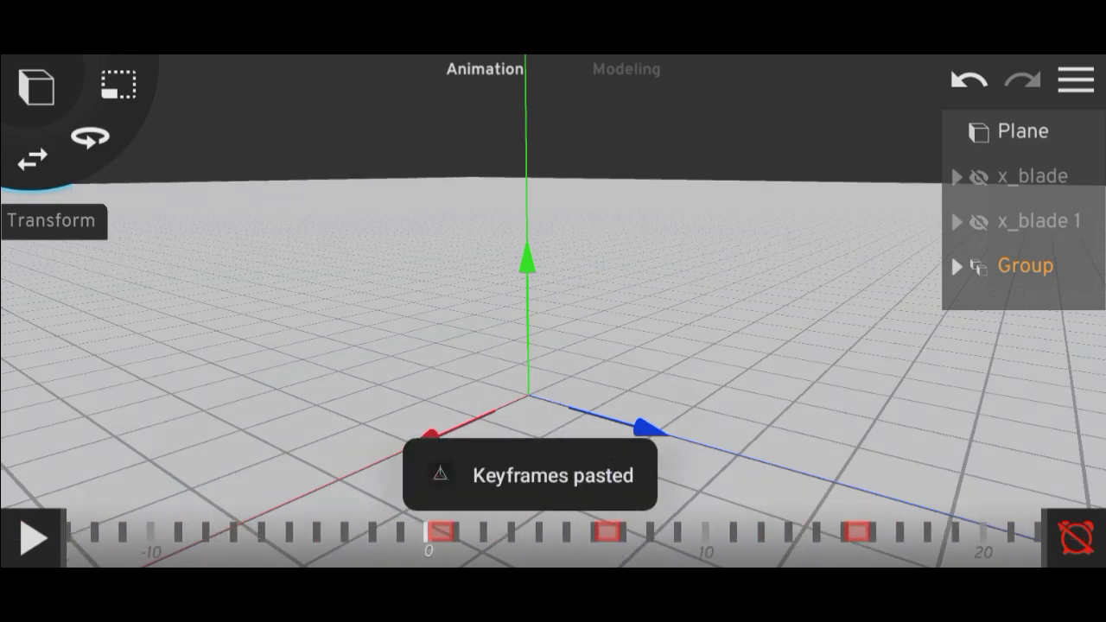
pyautogui.click(861, 156)
# - Expand Group, select its Camera, and view the scene through it
pyautogui.click(1025, 265)
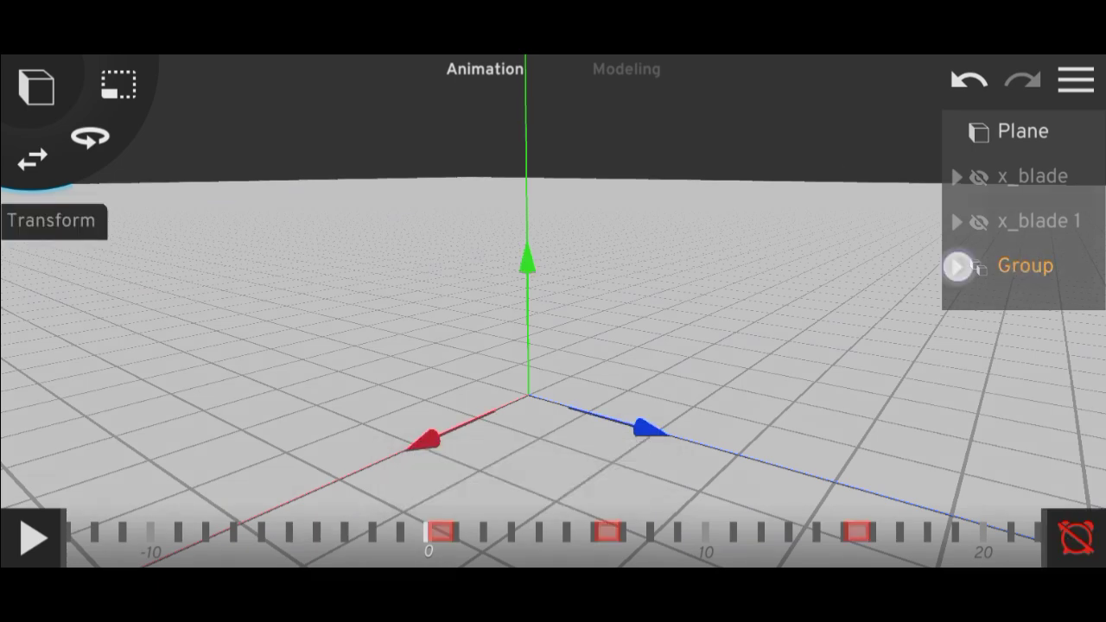
pyautogui.click(957, 265)
pyautogui.click(1037, 311)
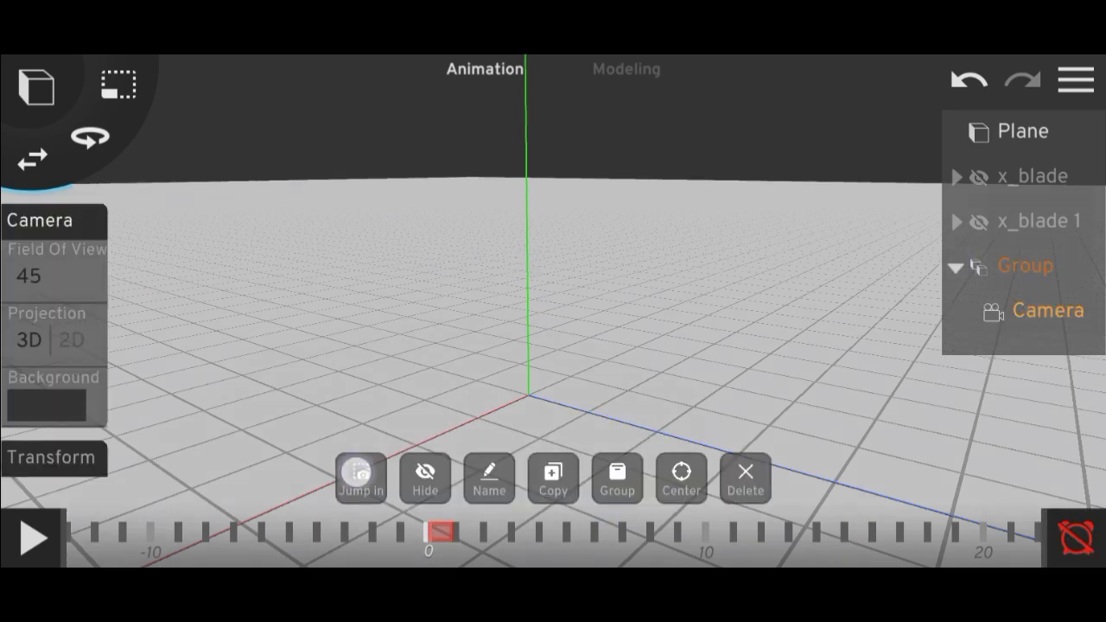
pyautogui.click(357, 472)
# - Scale the ground plane up so it stretches far ahead of the camera
pyautogui.click(864, 395)
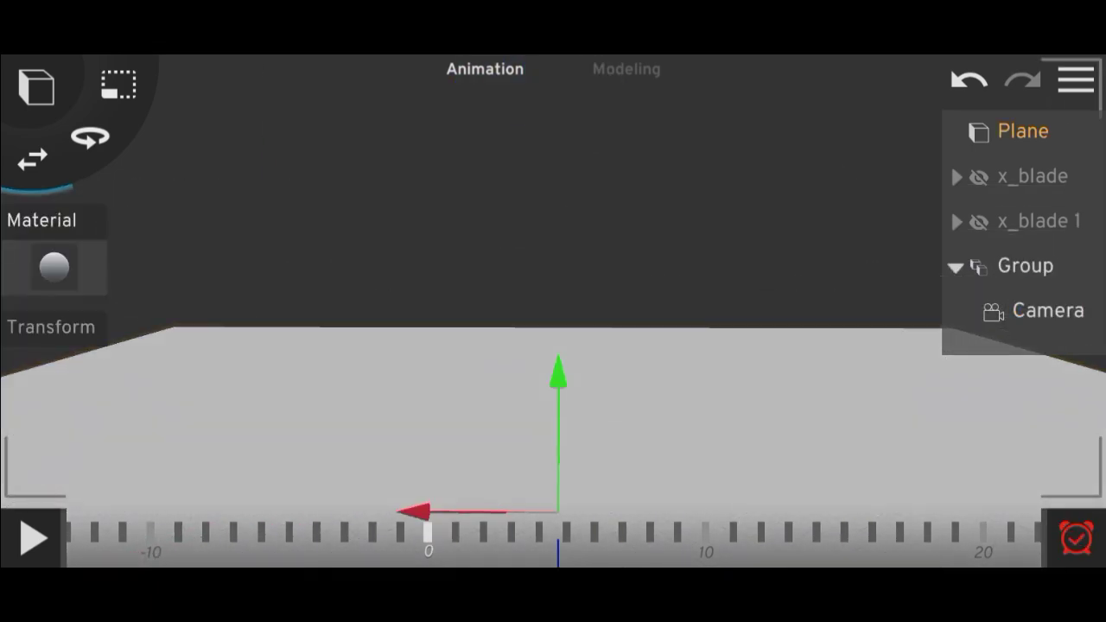
pyautogui.click(118, 83)
pyautogui.moveTo(657, 519)
pyautogui.mouseDown()
pyautogui.moveTo(691, 495)
pyautogui.moveTo(891, 476)
pyautogui.mouseUp()
pyautogui.click(862, 210)
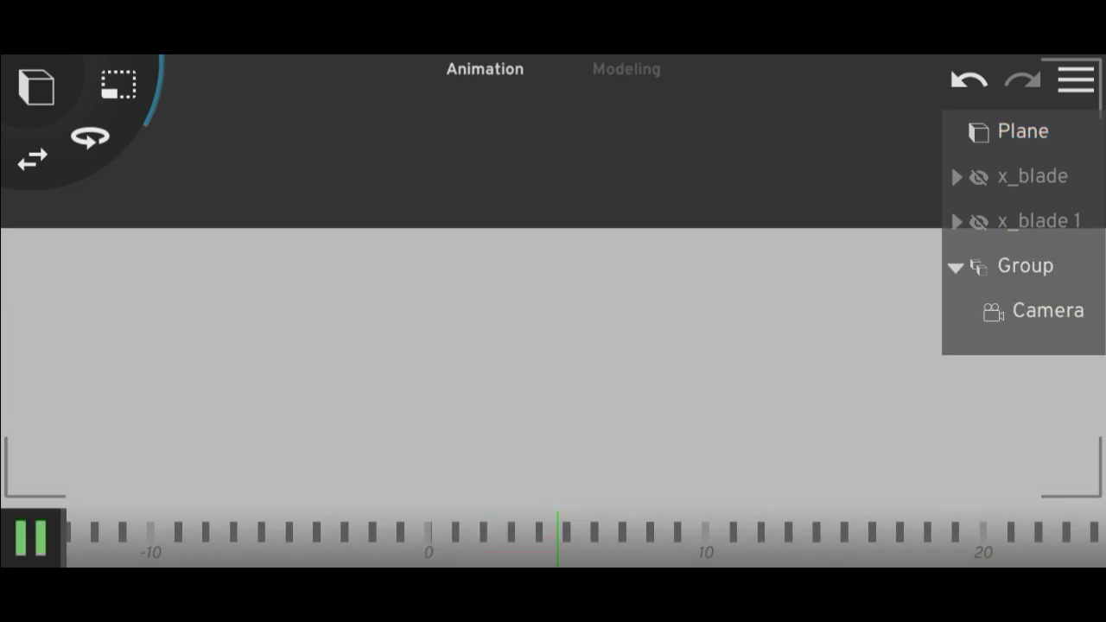
pyautogui.click(31, 537)
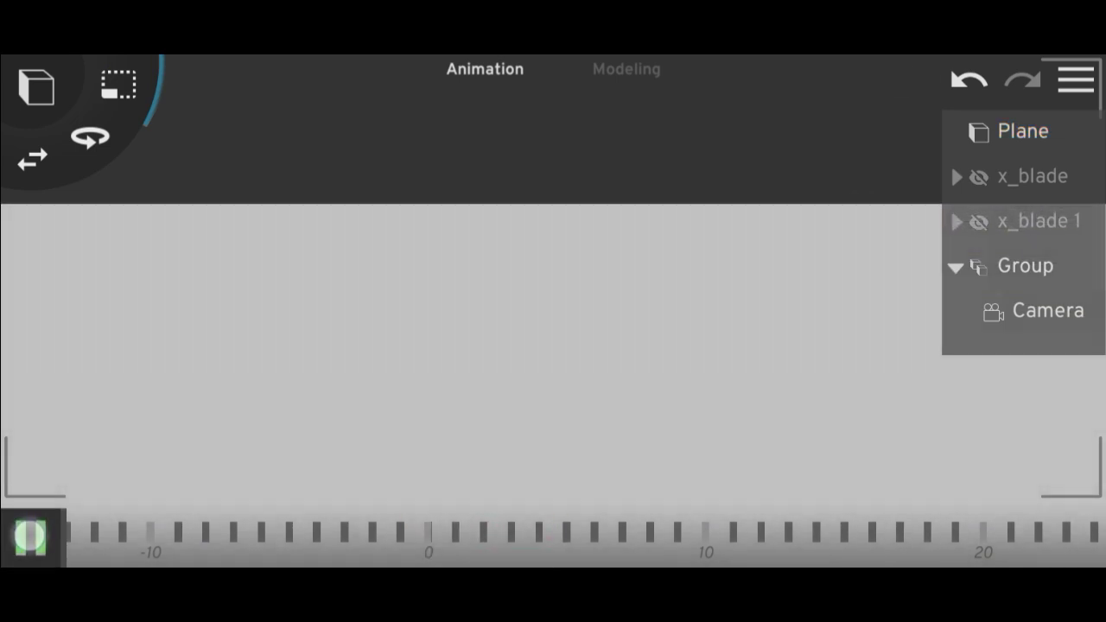
pyautogui.click(843, 361)
pyautogui.click(119, 83)
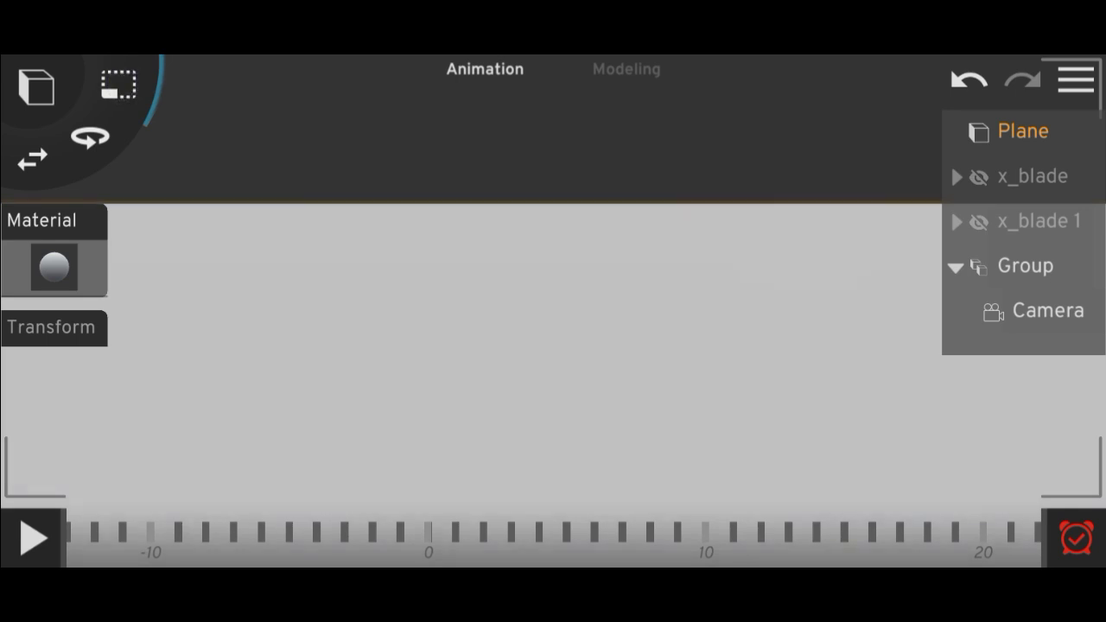
# - Hide the Plane, play the animation to check, then unhide the Plane
pyautogui.click(1002, 132)
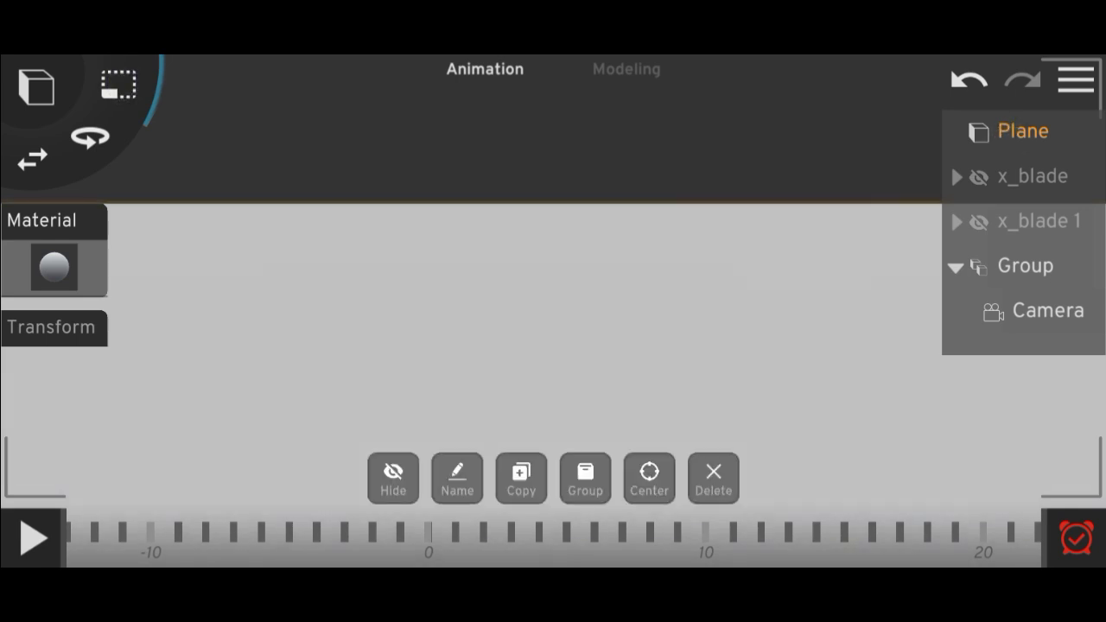
pyautogui.click(393, 482)
pyautogui.click(830, 231)
pyautogui.click(33, 538)
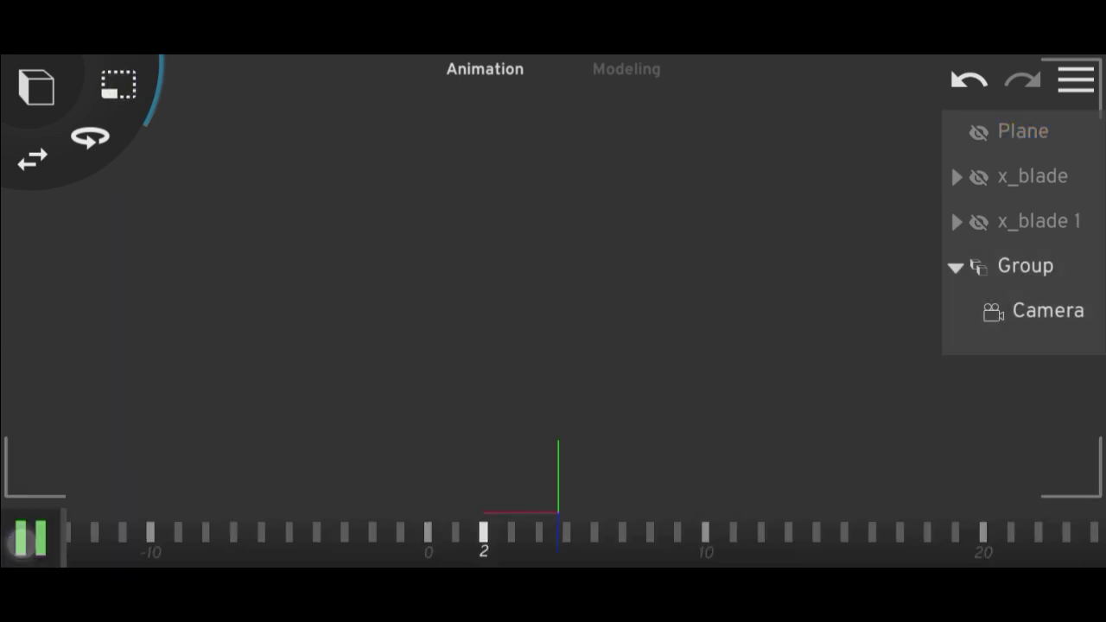
pyautogui.click(33, 539)
pyautogui.click(1005, 134)
pyautogui.click(391, 480)
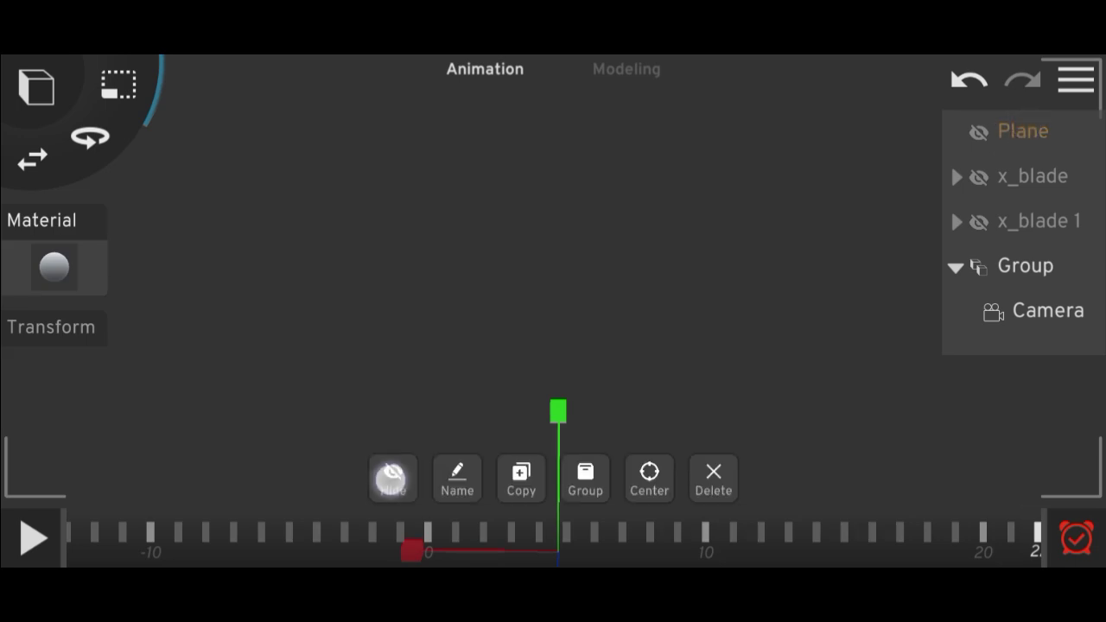
pyautogui.click(874, 152)
# - Select the Camera inside Group and view the scene through it
pyautogui.click(1045, 310)
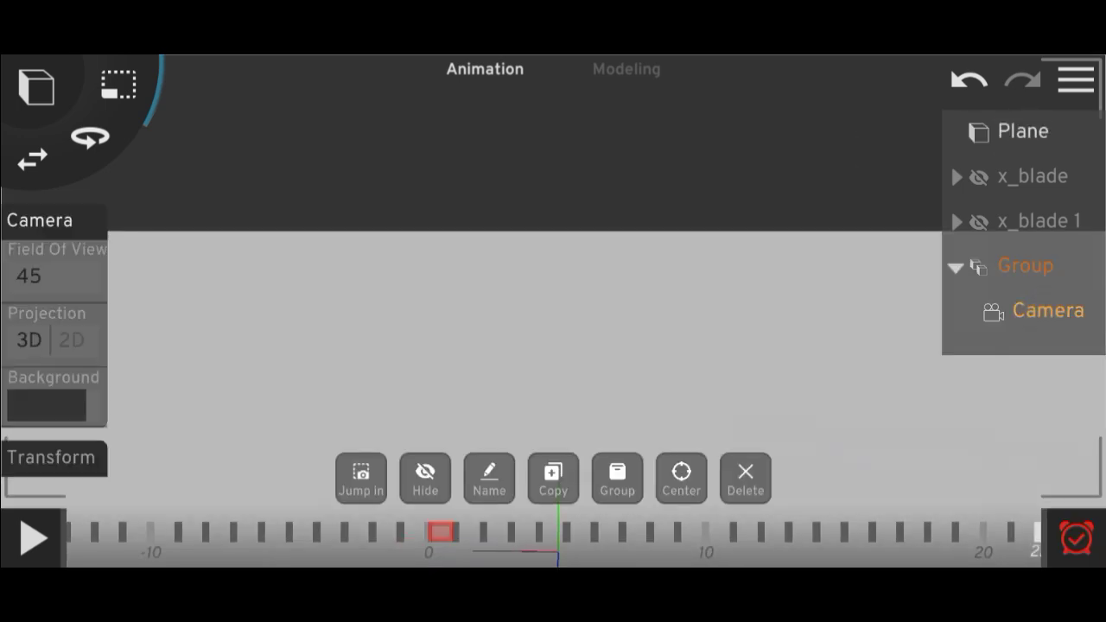
pyautogui.click(360, 479)
pyautogui.click(886, 143)
pyautogui.scroll(-5, 527, 380)
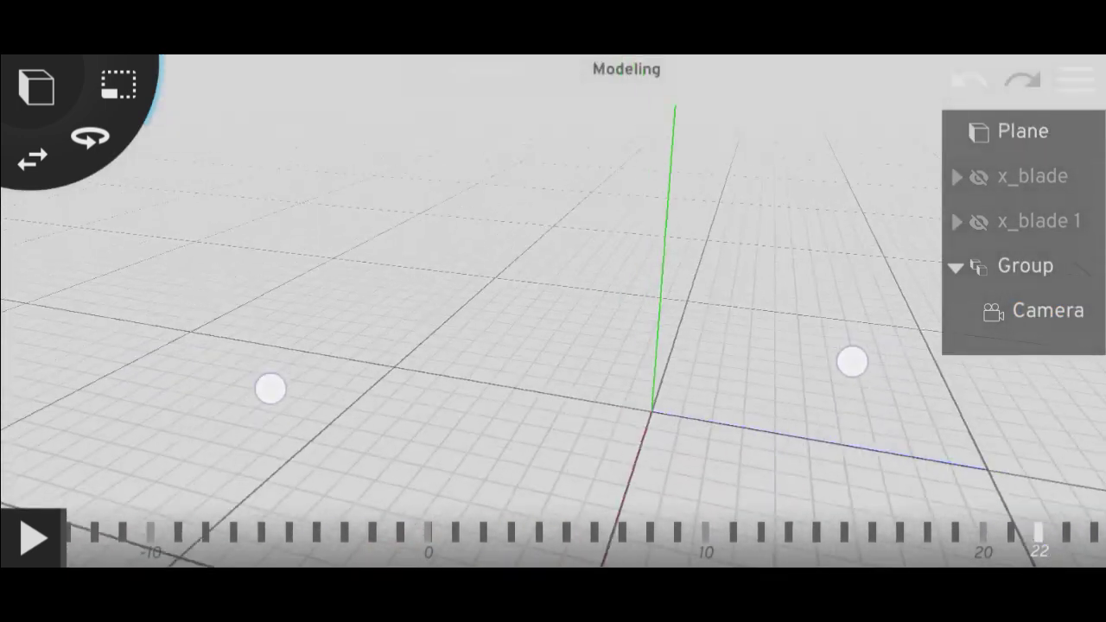
pyautogui.scroll(5, 519, 384)
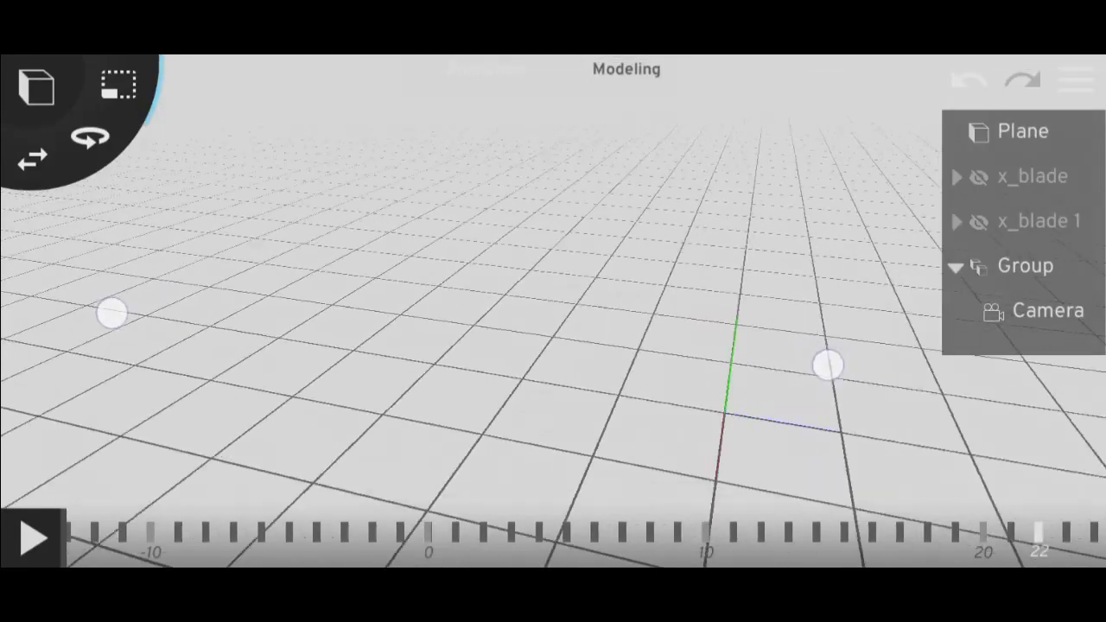
# - Add a Cube to the scene and move it across the plane
pyautogui.click(784, 333)
pyautogui.moveTo(632, 432); pyautogui.dragTo(457, 484)
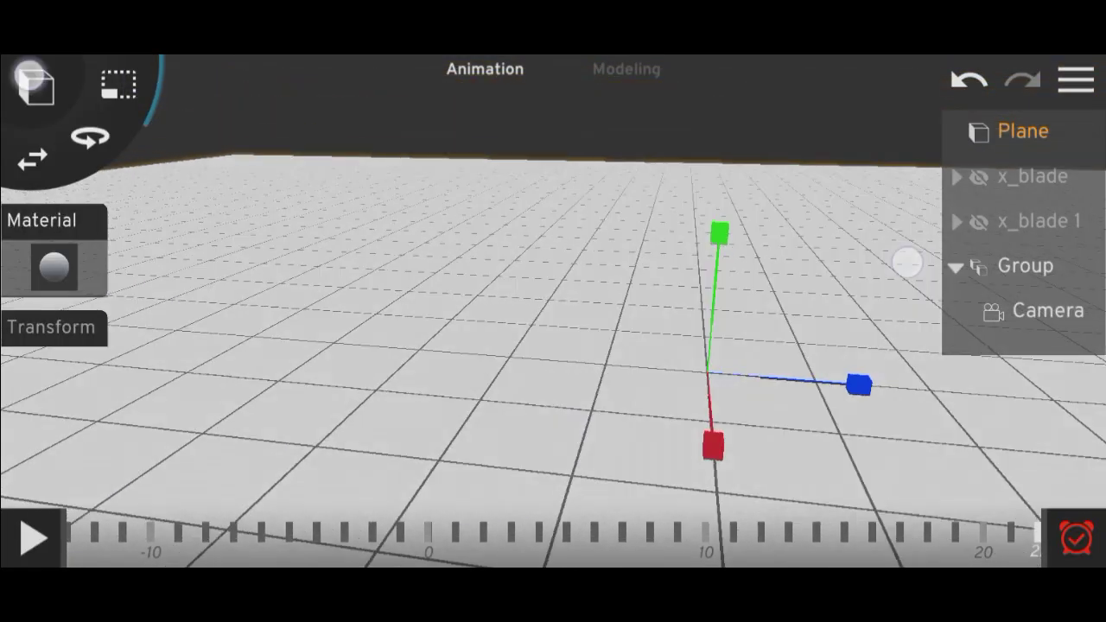
pyautogui.click(35, 82)
pyautogui.click(44, 156)
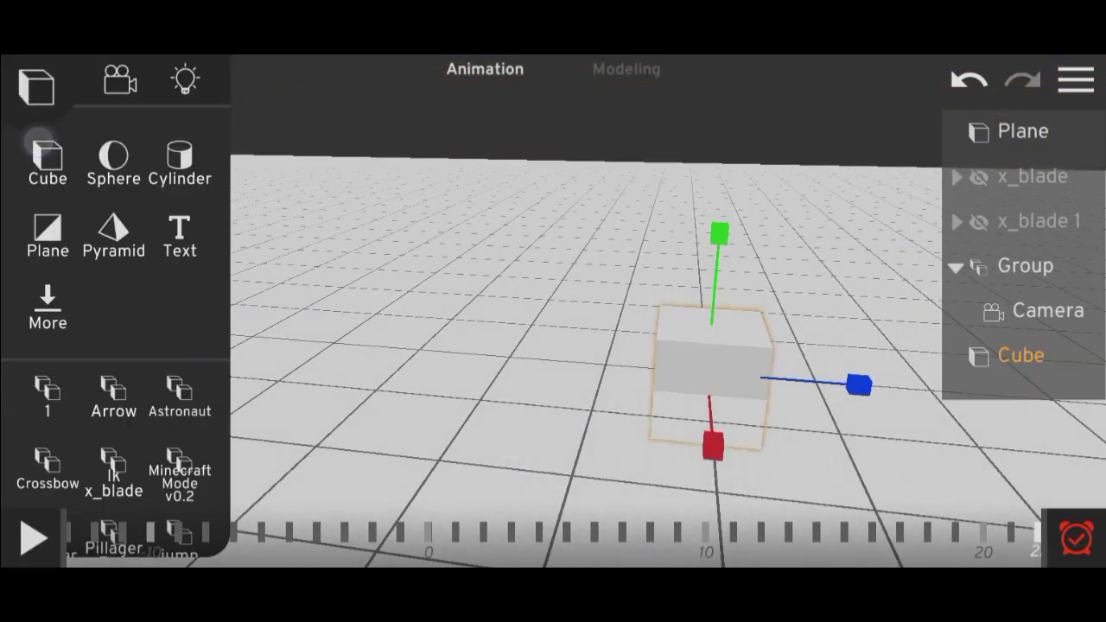
pyautogui.scroll(3, 458, 275)
pyautogui.click(32, 158)
pyautogui.moveTo(603, 345); pyautogui.dragTo(316, 446)
pyautogui.moveTo(667, 342)
pyautogui.mouseDown()
pyautogui.moveTo(768, 269)
pyautogui.moveTo(439, 299)
pyautogui.moveTo(345, 382)
pyautogui.moveTo(348, 336)
pyautogui.moveTo(449, 248)
pyautogui.mouseUp()
# - Copy the cube into Cube 1 and Cube 2 and place both to the right
pyautogui.click(448, 248)
pyautogui.click(519, 474)
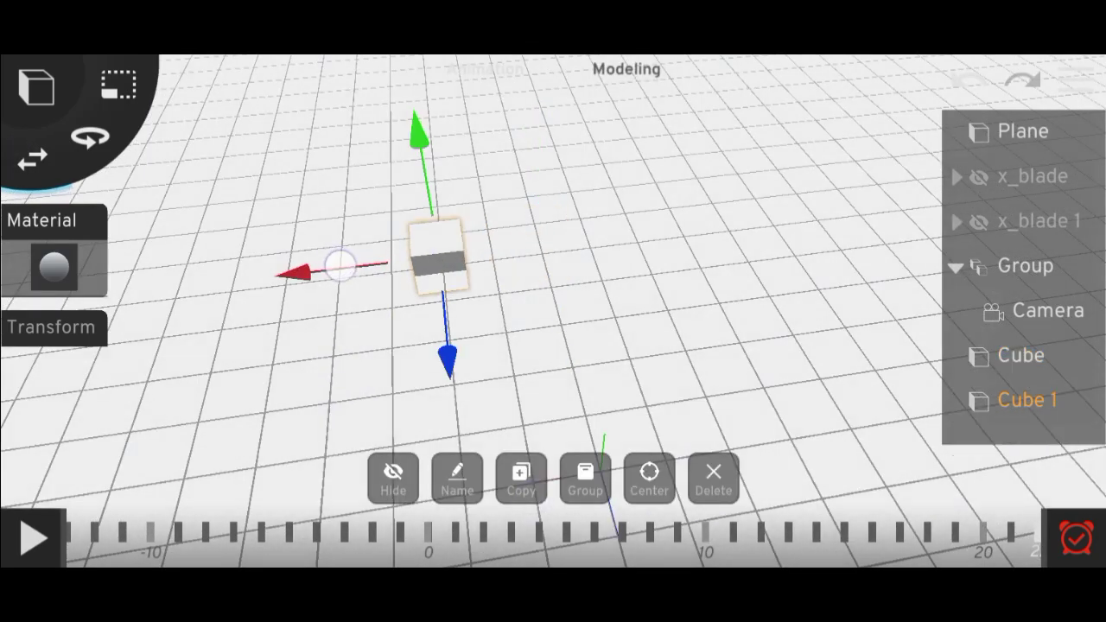
pyautogui.moveTo(341, 265)
pyautogui.mouseDown()
pyautogui.moveTo(634, 375)
pyautogui.moveTo(663, 406)
pyautogui.moveTo(748, 249)
pyautogui.moveTo(535, 264)
pyautogui.moveTo(697, 242)
pyautogui.moveTo(760, 296)
pyautogui.mouseUp()
pyautogui.click(575, 220)
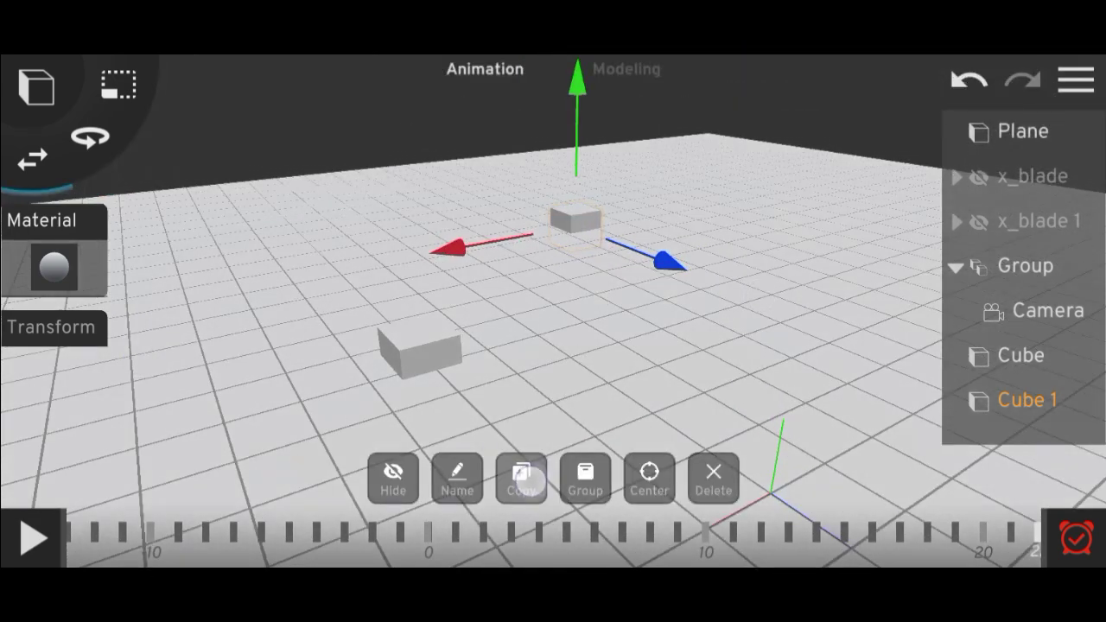
pyautogui.click(523, 477)
pyautogui.moveTo(669, 261); pyautogui.dragTo(800, 380)
pyautogui.moveTo(647, 298); pyautogui.dragTo(706, 343)
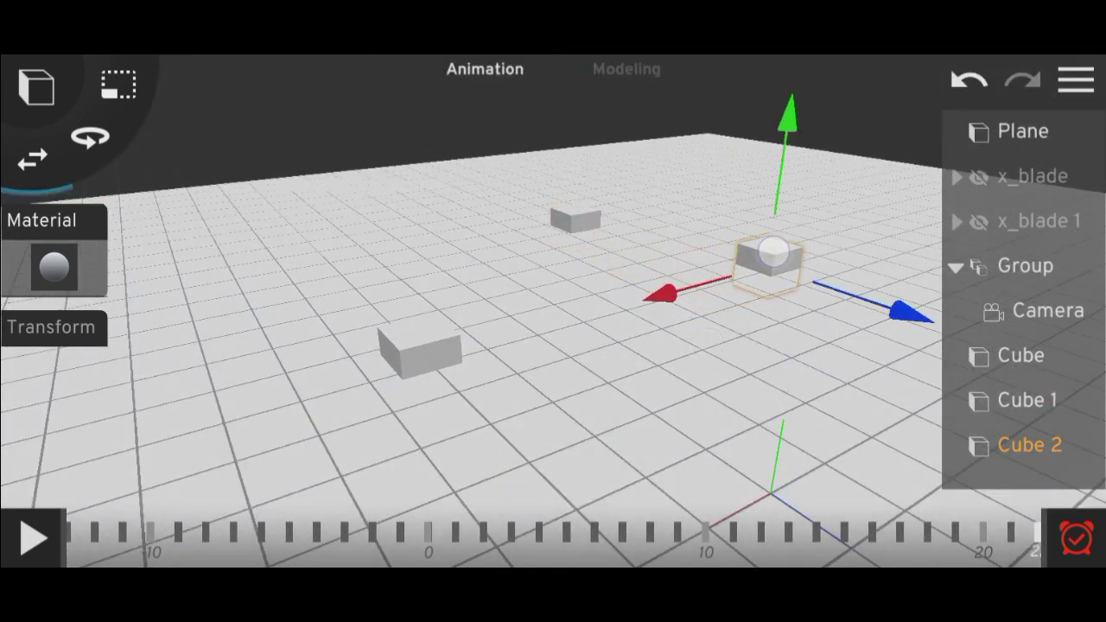
# - Copy Cube 3 to the left and Cube 4 away from the other cubes
pyautogui.click(773, 252)
pyautogui.click(522, 478)
pyautogui.moveTo(570, 365)
pyautogui.mouseDown()
pyautogui.moveTo(449, 358)
pyautogui.moveTo(247, 378)
pyautogui.moveTo(229, 398)
pyautogui.moveTo(436, 354)
pyautogui.moveTo(173, 333)
pyautogui.mouseUp()
pyautogui.click(439, 271)
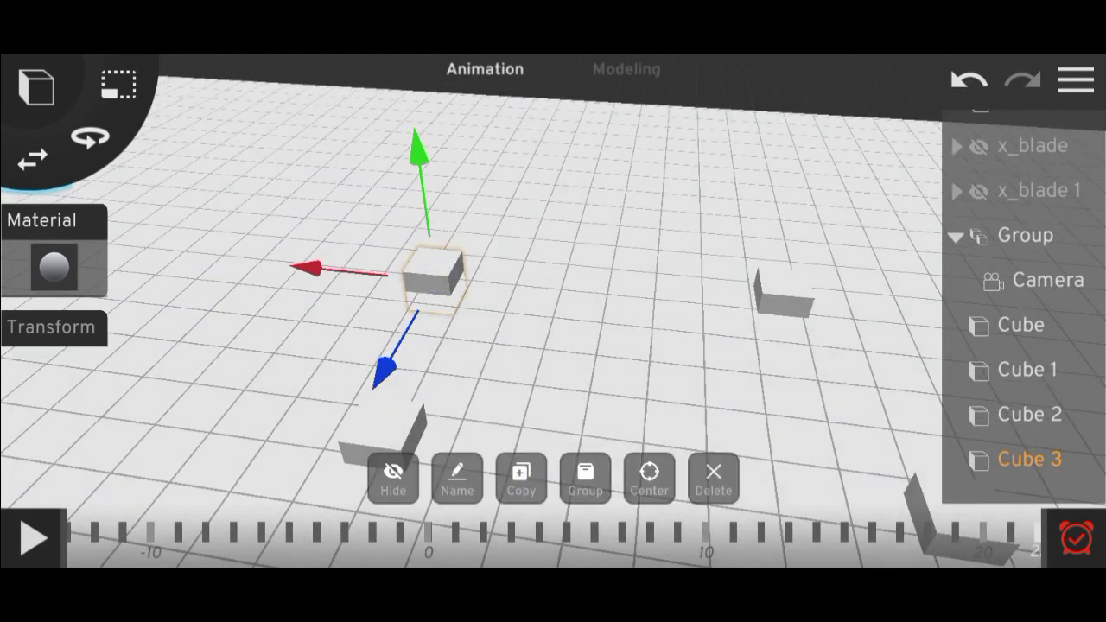
pyautogui.click(521, 478)
pyautogui.moveTo(445, 325); pyautogui.dragTo(548, 276)
pyautogui.moveTo(595, 329)
pyautogui.mouseDown()
pyautogui.moveTo(348, 294)
pyautogui.moveTo(365, 313)
pyautogui.mouseUp()
# - Tilt the Camera's view at its frame-150 keyframe
pyautogui.click(1037, 279)
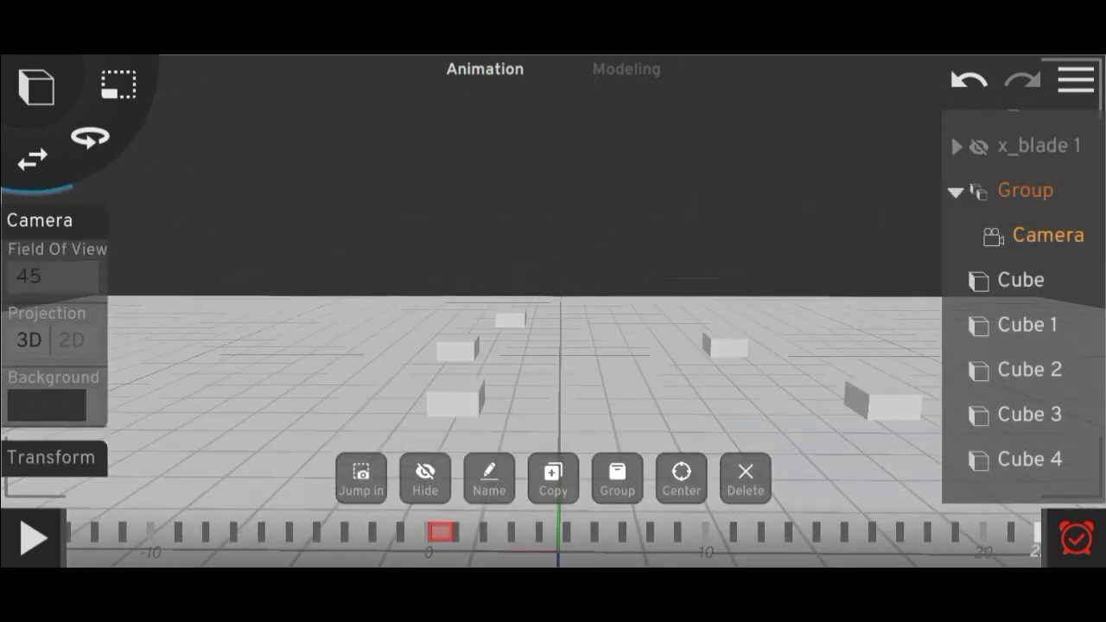
pyautogui.click(441, 532)
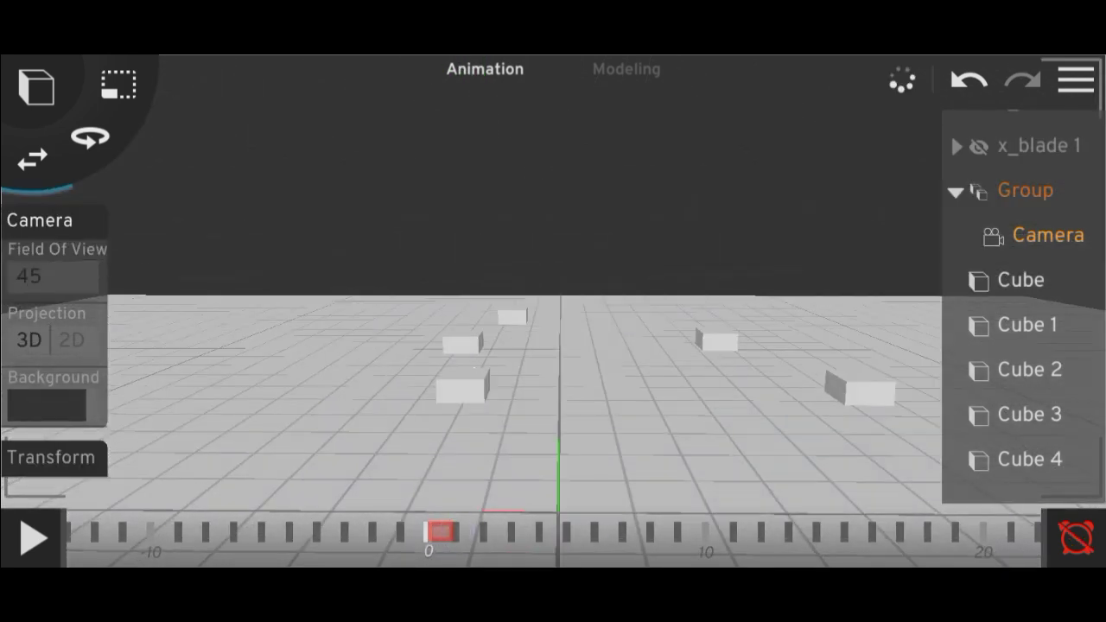
pyautogui.click(852, 542)
pyautogui.click(586, 471)
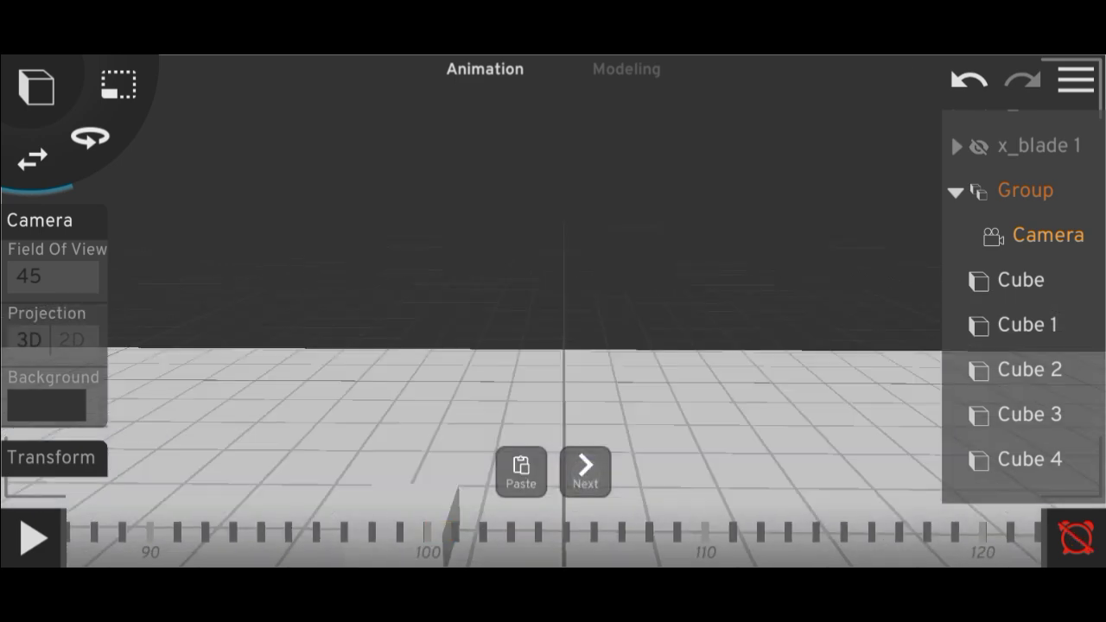
pyautogui.moveTo(869, 314); pyautogui.dragTo(870, 354)
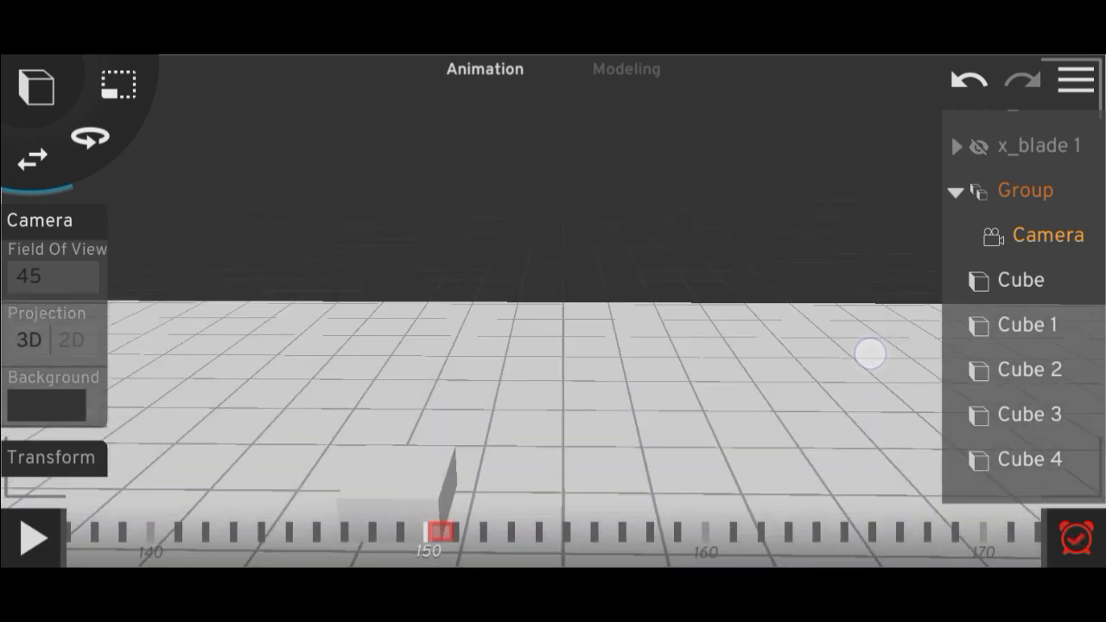
# - Play the walk through the camera twice, rewind to frame 0, and collapse Group
pyautogui.click(33, 538)
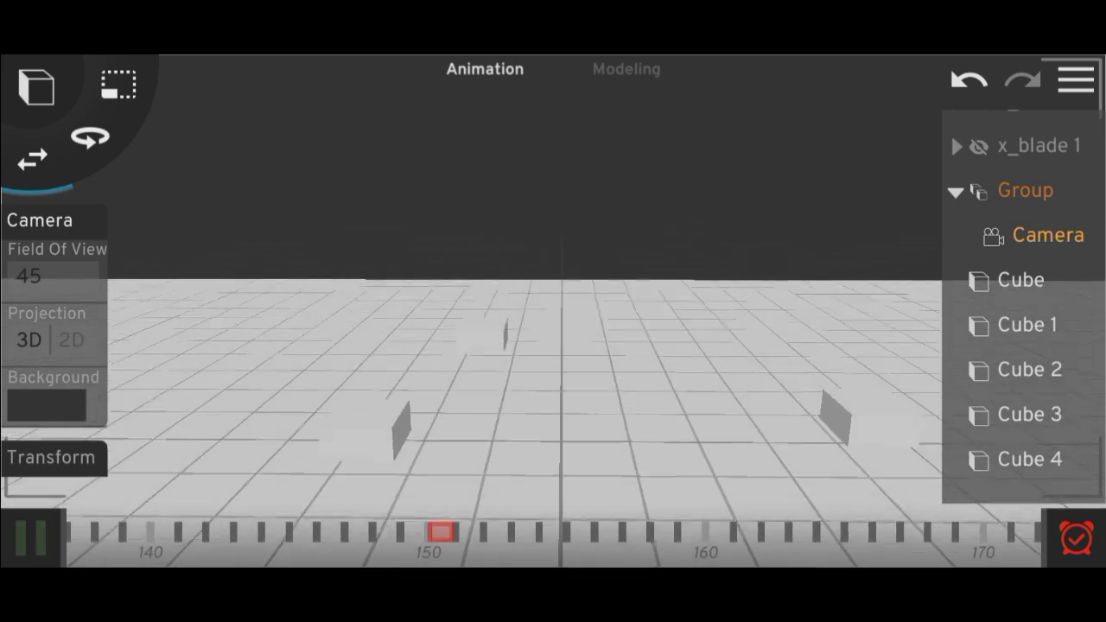
pyautogui.click(627, 541)
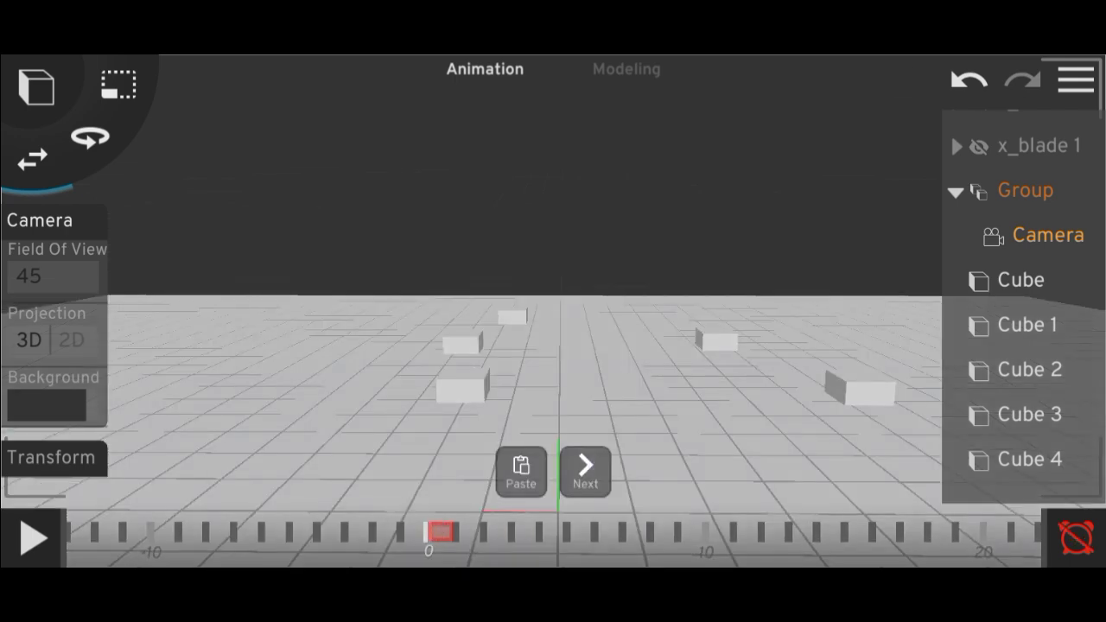
pyautogui.click(31, 535)
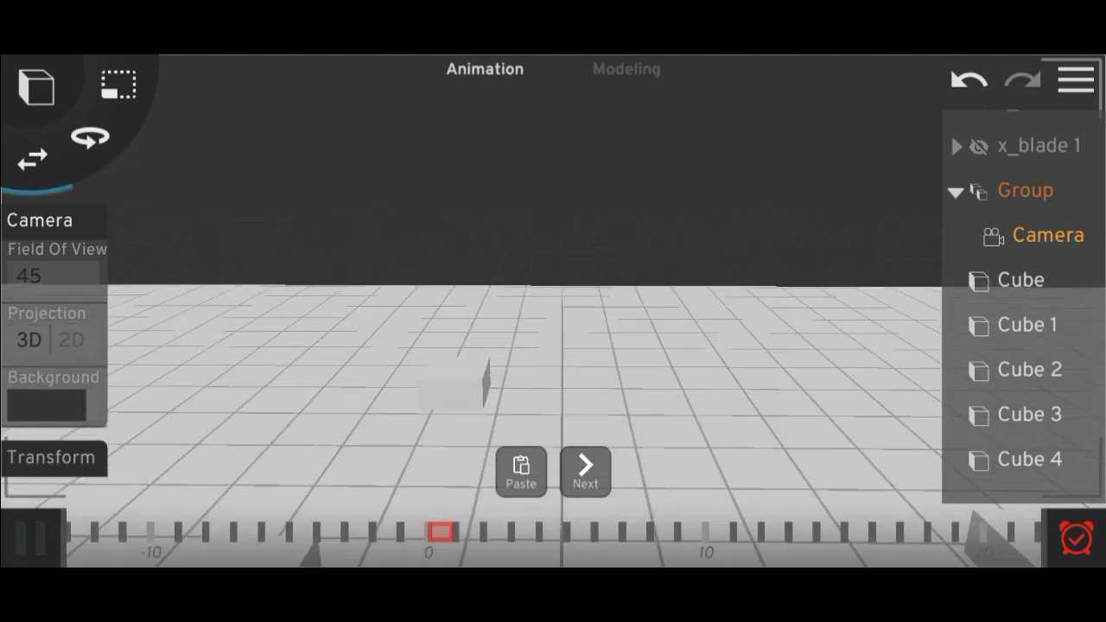
pyautogui.click(443, 530)
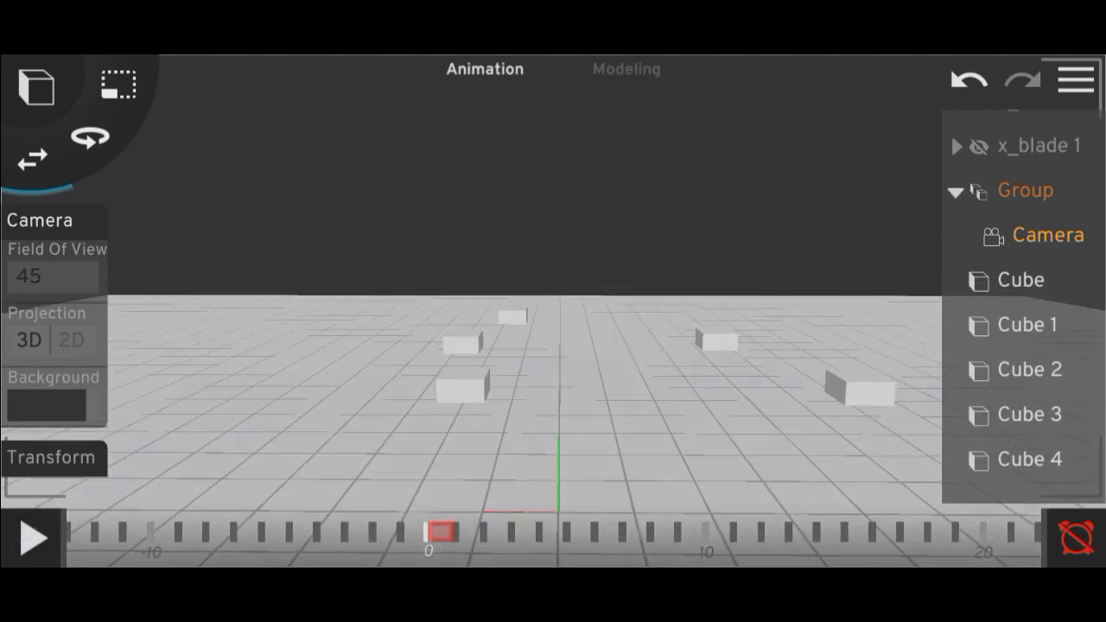
pyautogui.click(956, 191)
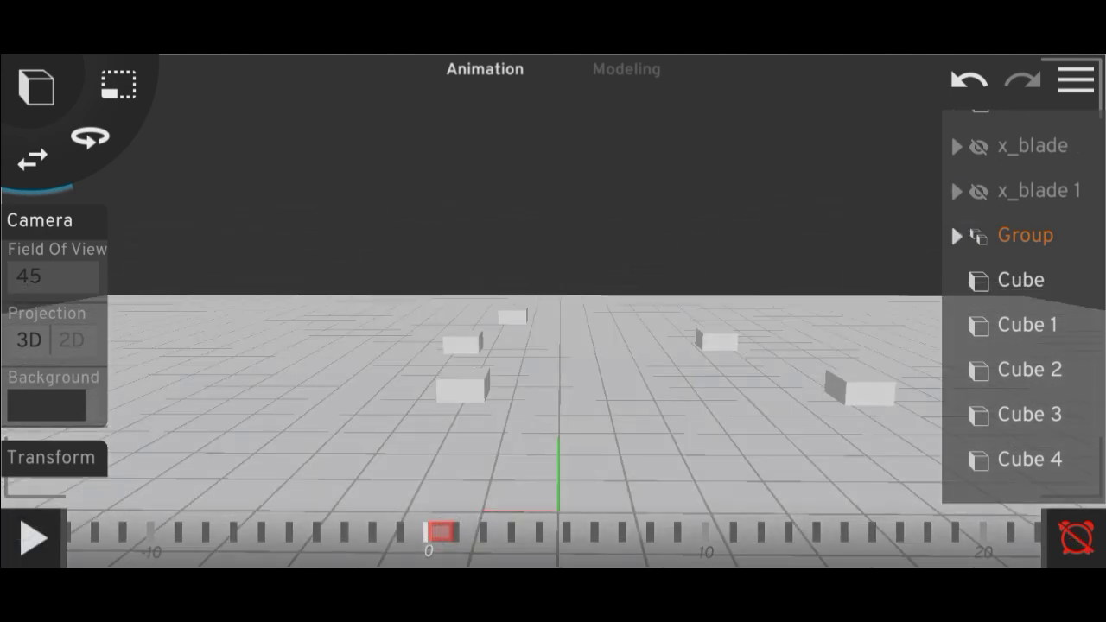
pyautogui.click(882, 219)
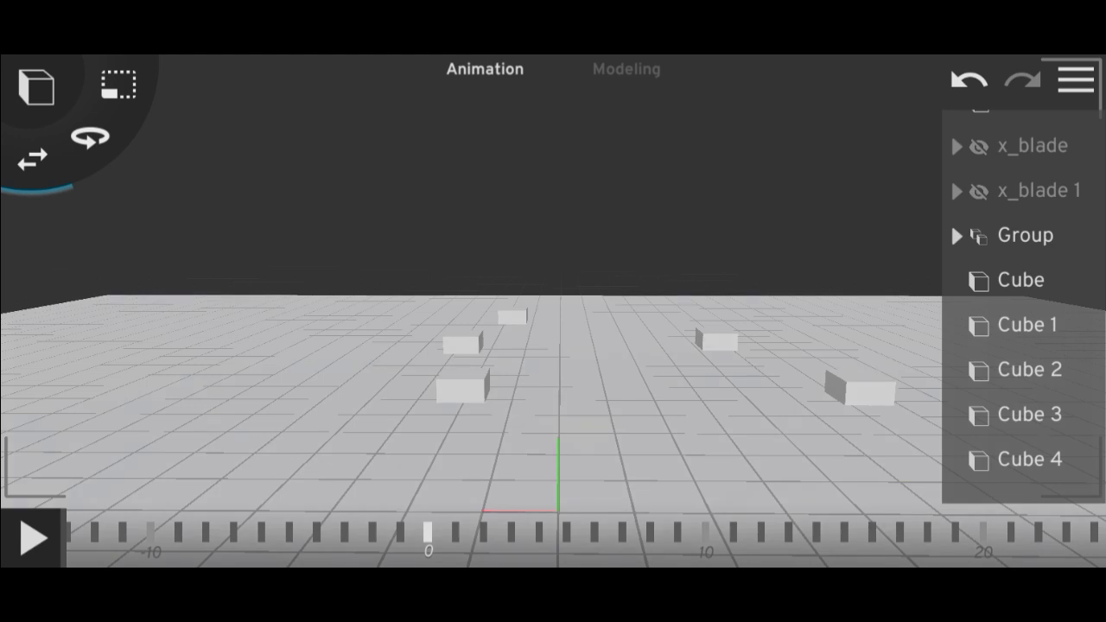